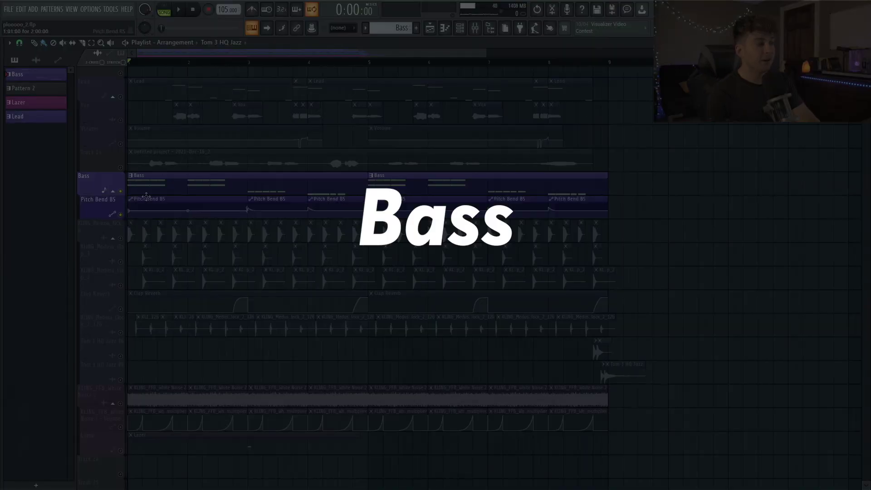
Play the bass, open its BS Skin Pluko patch and inspect the Digital wavetable choices for OSC A.
key("space")
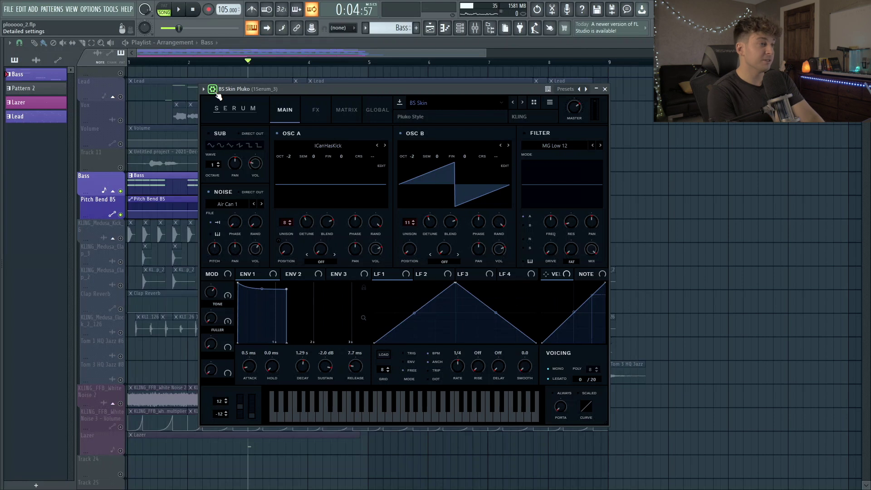
left_click(328, 145)
mouse_move(347, 176)
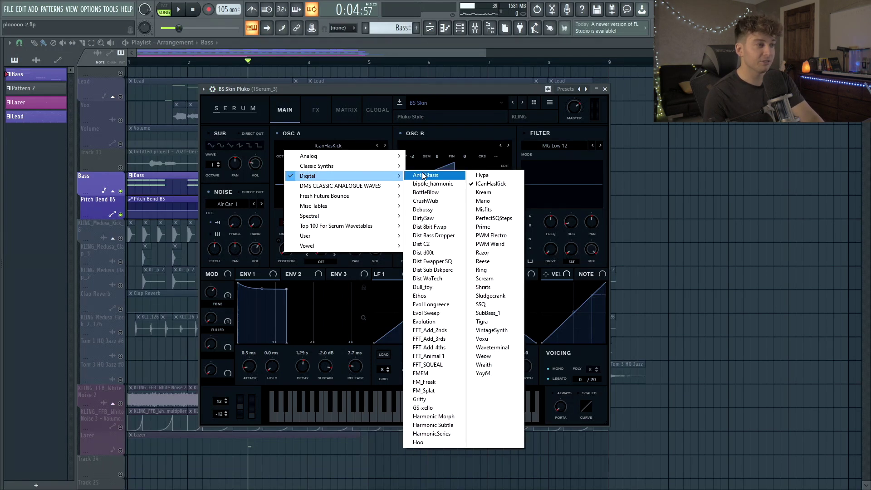
left_click(361, 89)
Audition OSC A on its own with OSC B and the noise oscillator switched off.
left_click(414, 133)
key("space")
left_click(224, 192)
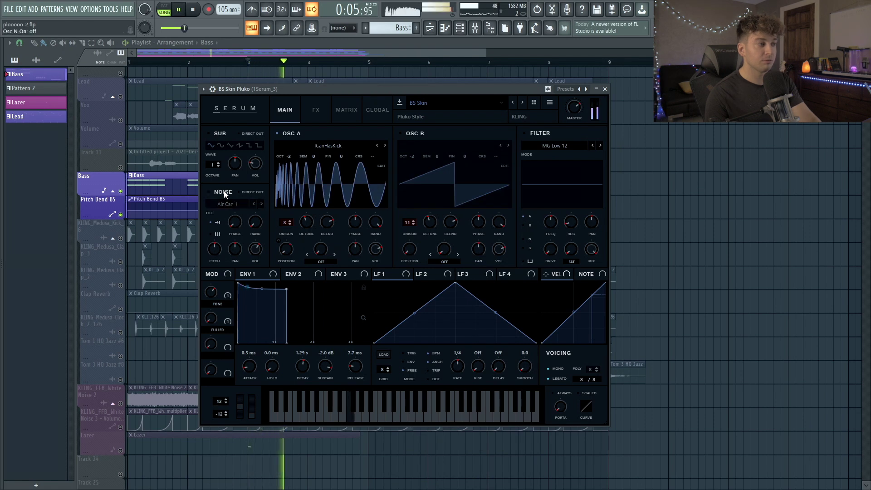
key("space")
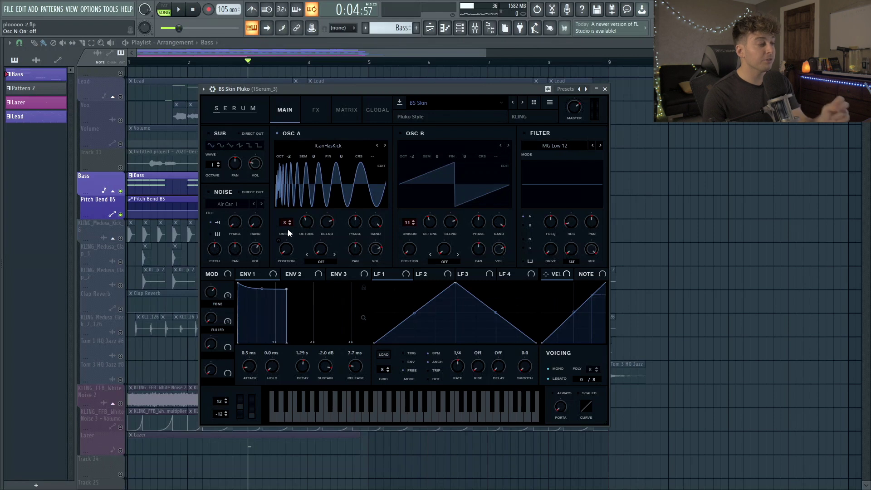
left_click(304, 223)
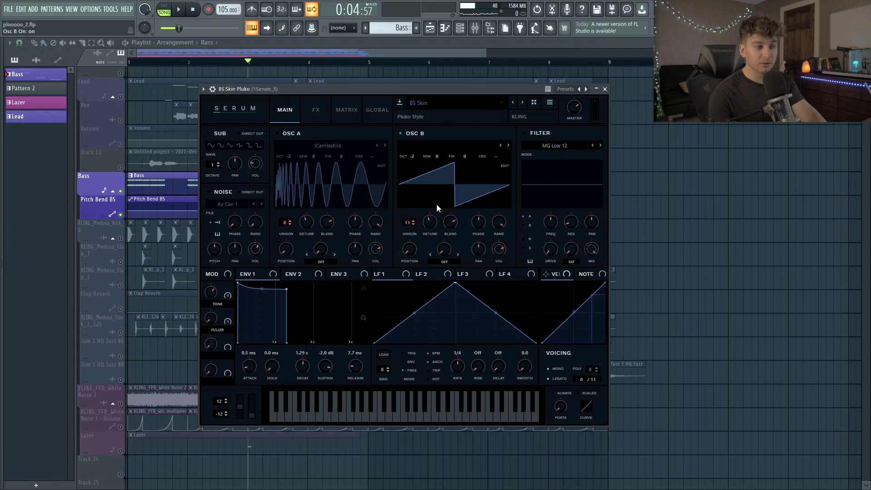
Show the BS Skin Pluko patch's effects and select Diode 2 as the distortion type.
left_click(316, 110)
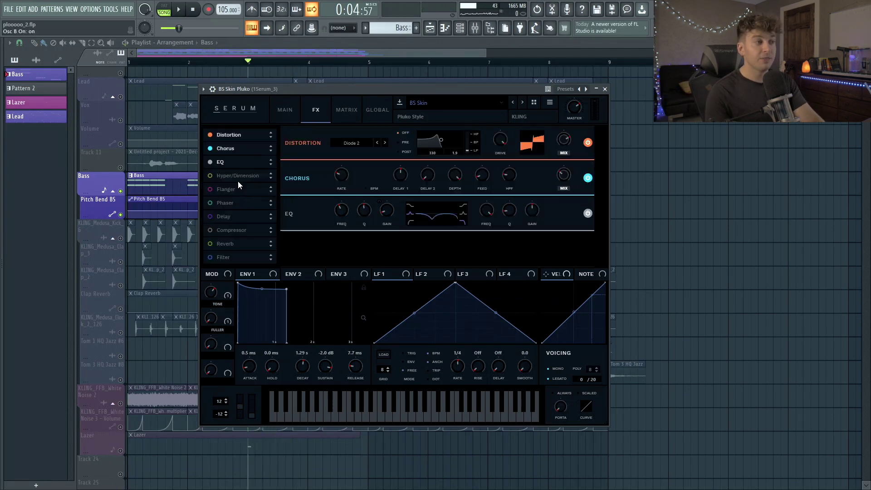
left_click(359, 145)
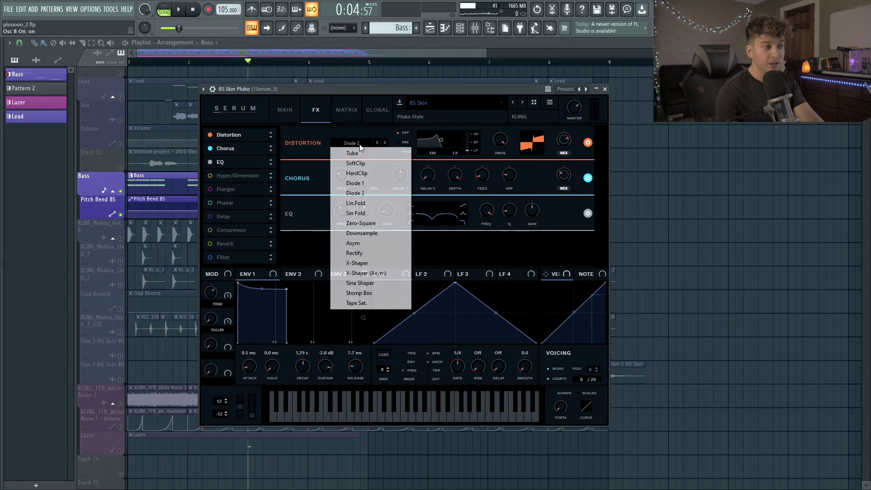
left_click(358, 192)
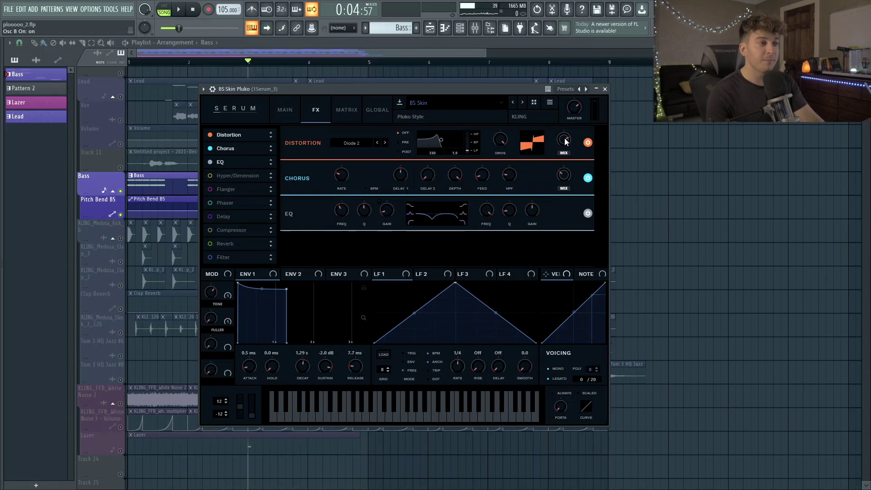
Compare the bass with EQ, chorus and distortion bypassed against the sound with distortion and chorus re-enabled.
left_click(211, 162)
left_click(210, 148)
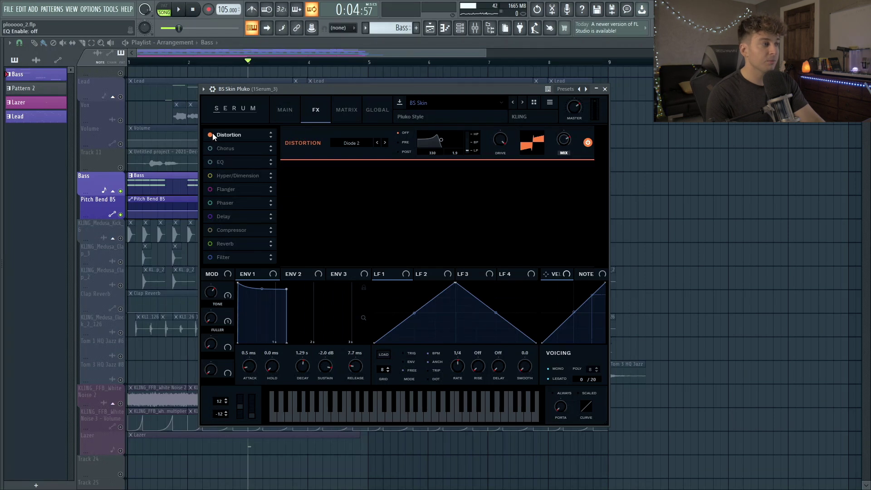
left_click(210, 135)
key("space")
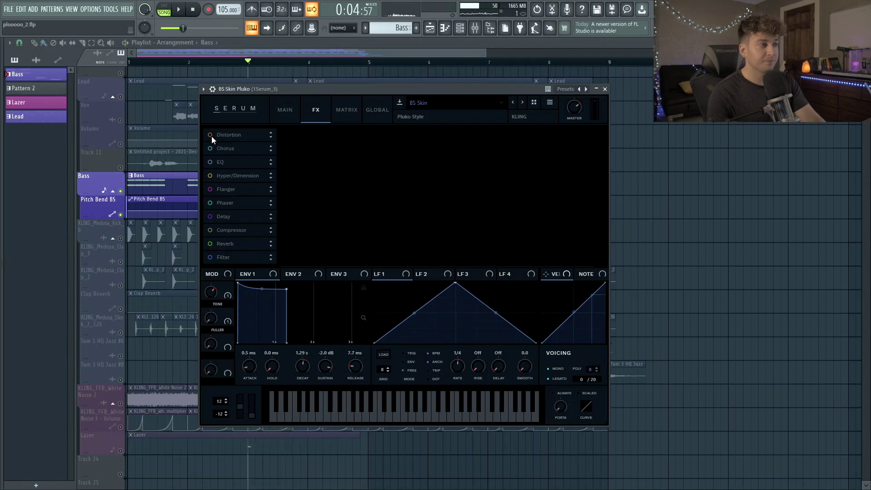
key("space")
left_click(210, 135)
left_click(210, 148)
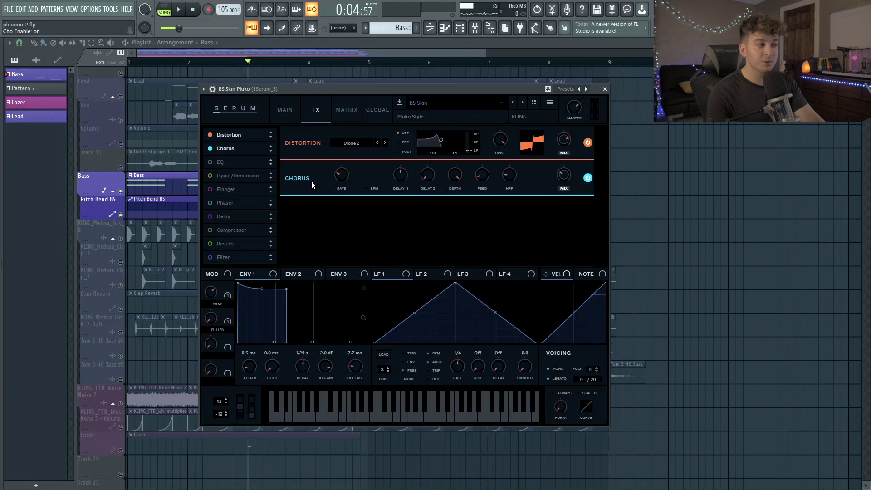
key("space")
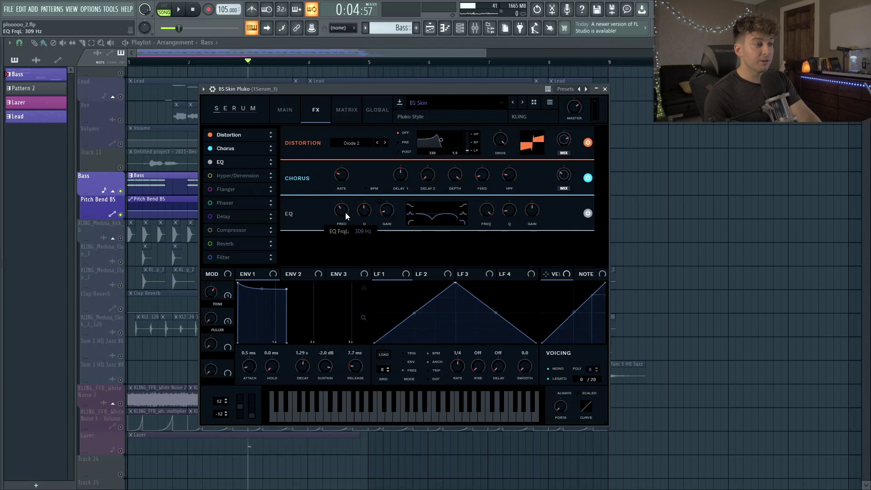
Check the EQ's low-band gain and play the bass with distortion, chorus and EQ enabled.
mouse_move(389, 212)
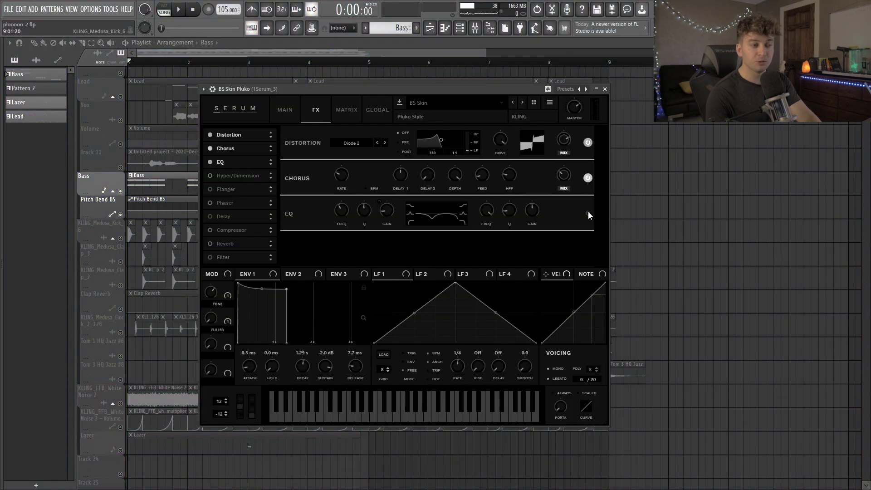
key("space")
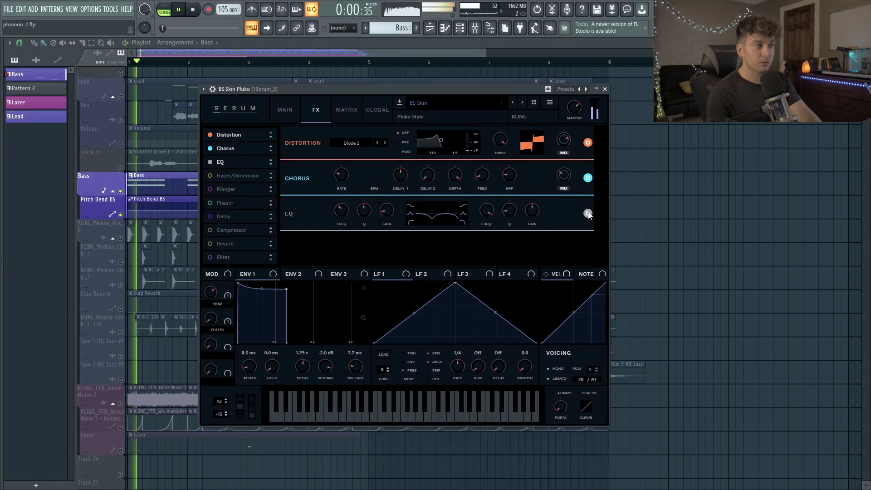
key("space")
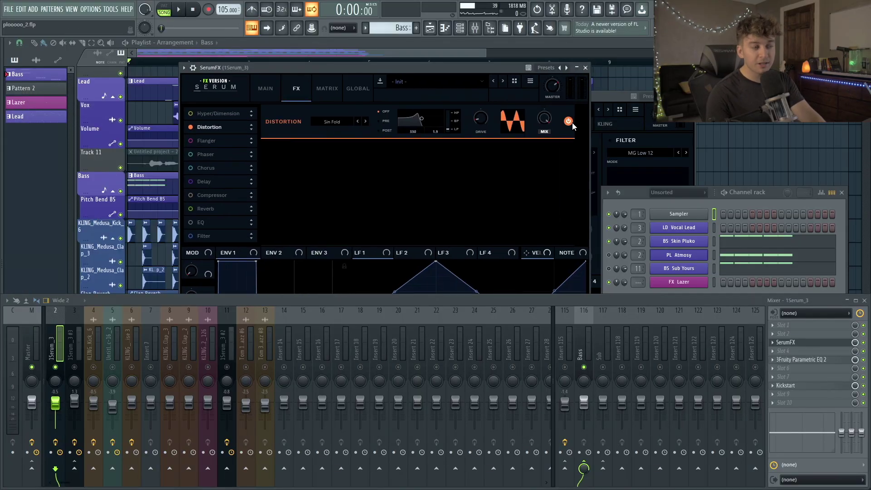
Open Fruity Parametric EQ 2 on the bass insert and compare band 1's high-pass lowered to about 21 Hz and moved back near 88 Hz.
left_click(786, 342)
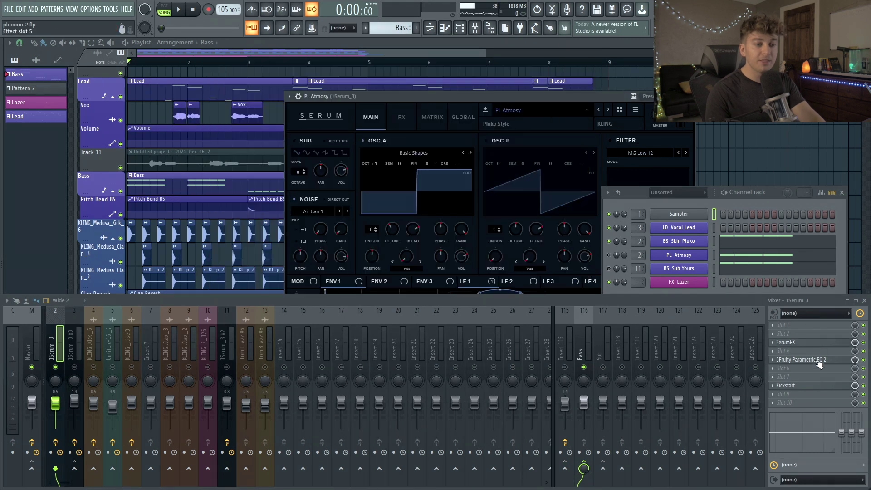
left_click(801, 359)
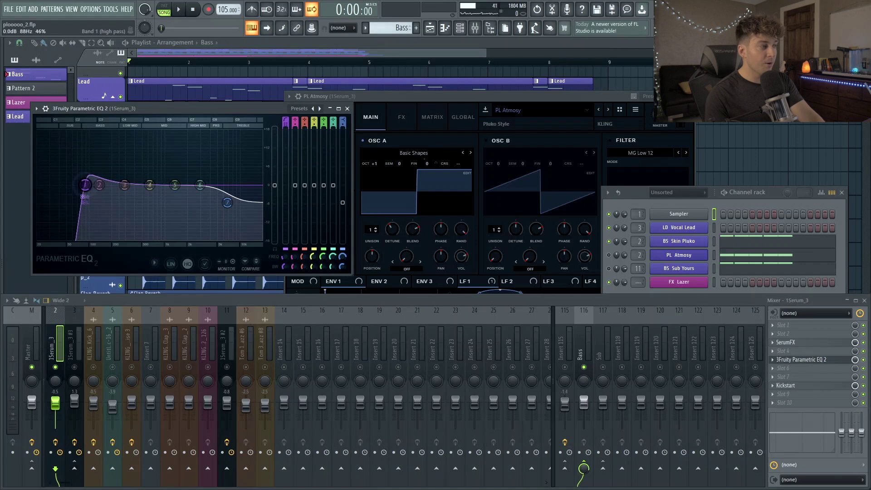
left_click_drag(85, 184, 39, 185)
key("space")
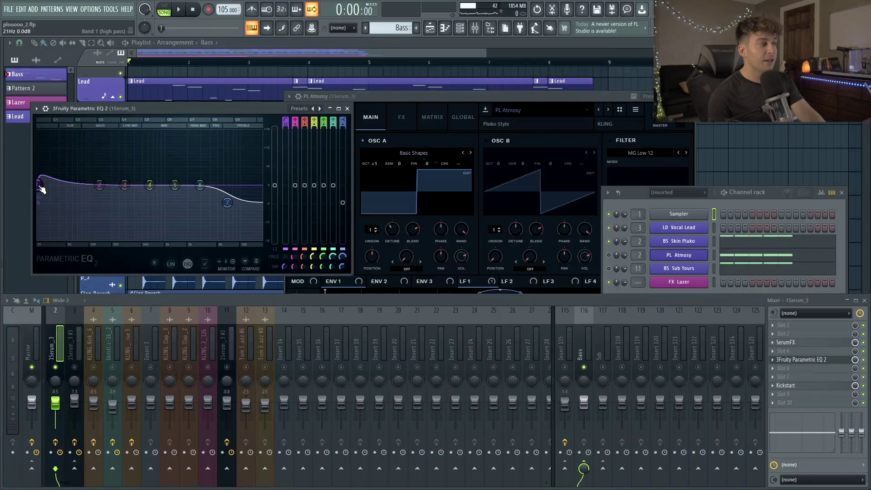
key("space")
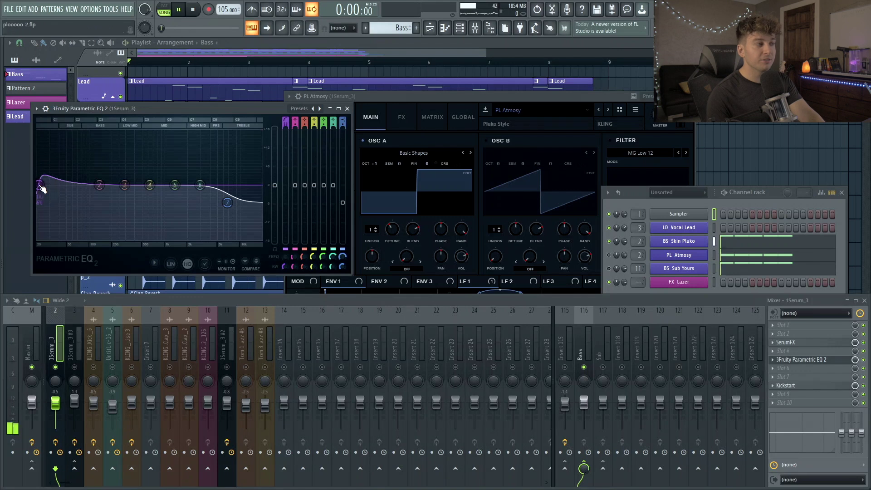
left_click_drag(41, 187, 85, 185)
key("space")
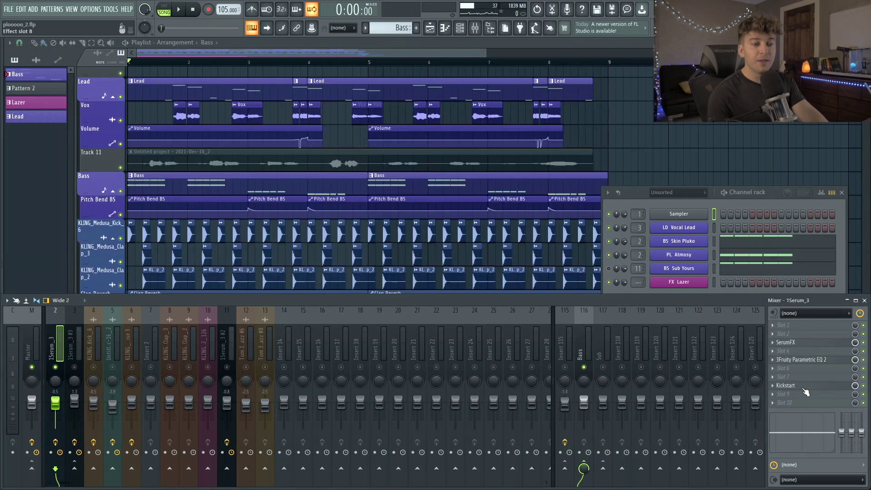
Open the Kickstart effect on the bass layer's mixer insert.
left_click(805, 387)
left_click_drag(334, 251, 325, 133)
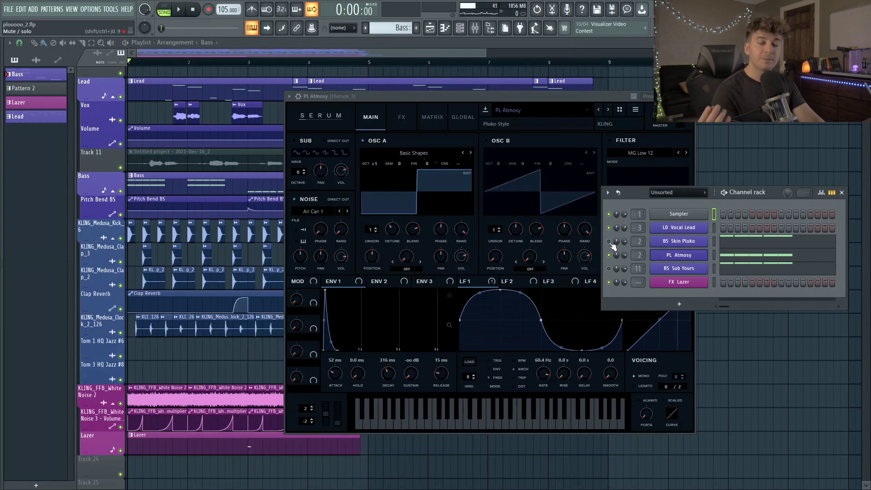
Play the PL Atmosy layer and try raising the sustain of its envelope 1.
key("space")
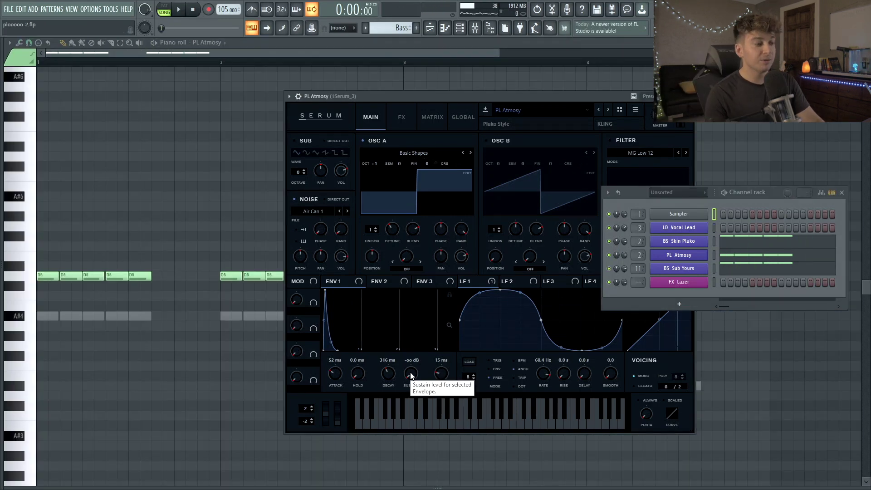
left_click_drag(411, 375, 417, 308)
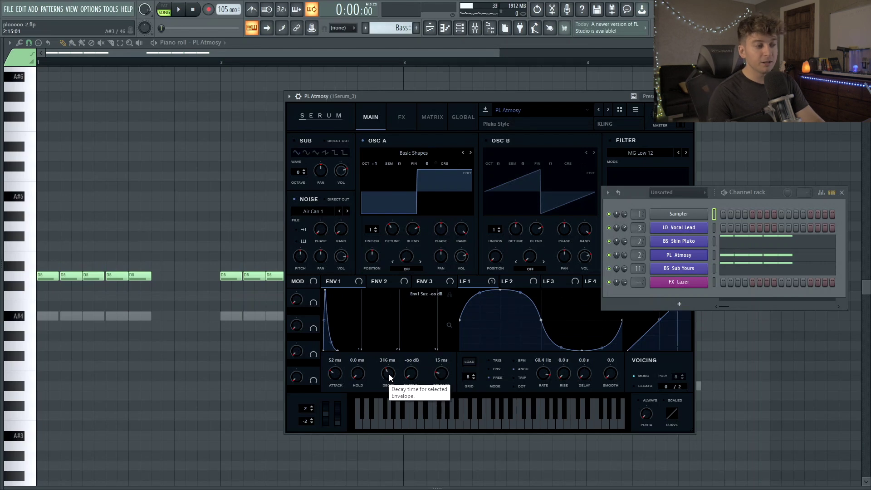
Compare PL Atmosy notes with reverb and delay bypassed and re-enabled, and close the open windows.
left_click(401, 114)
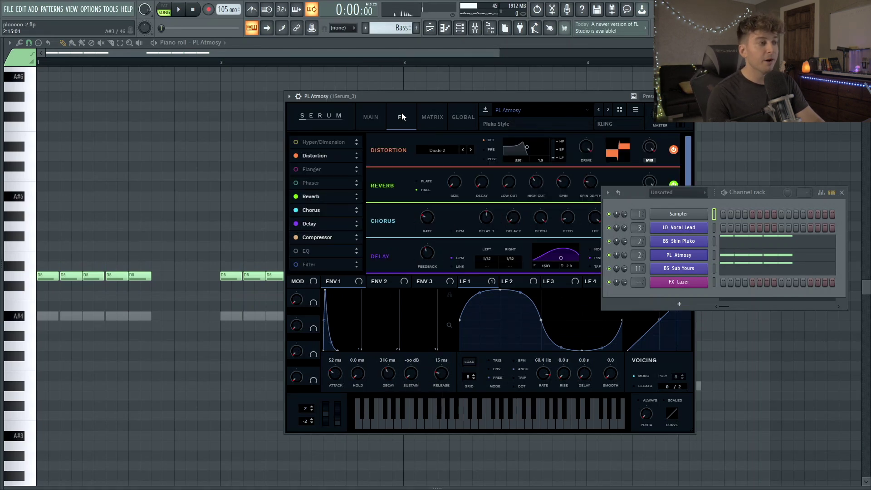
left_click(296, 196)
left_click(296, 223)
left_click(434, 415)
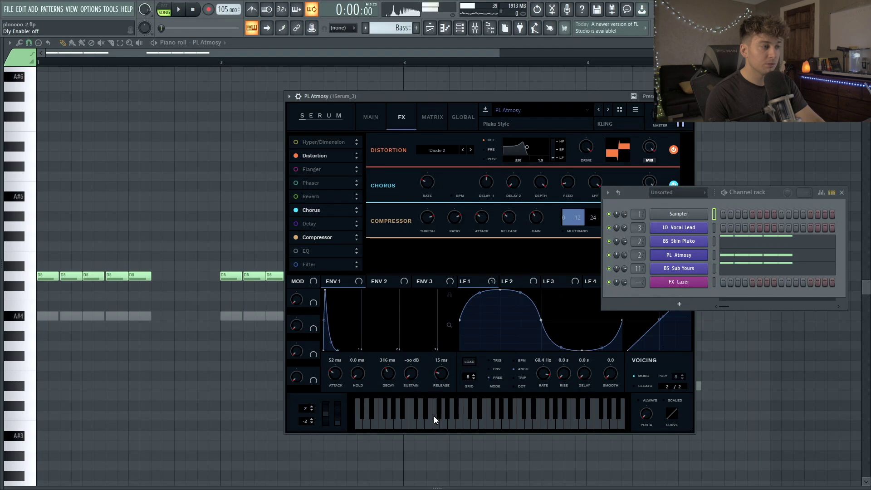
left_click(295, 196)
left_click(295, 225)
left_click(469, 421)
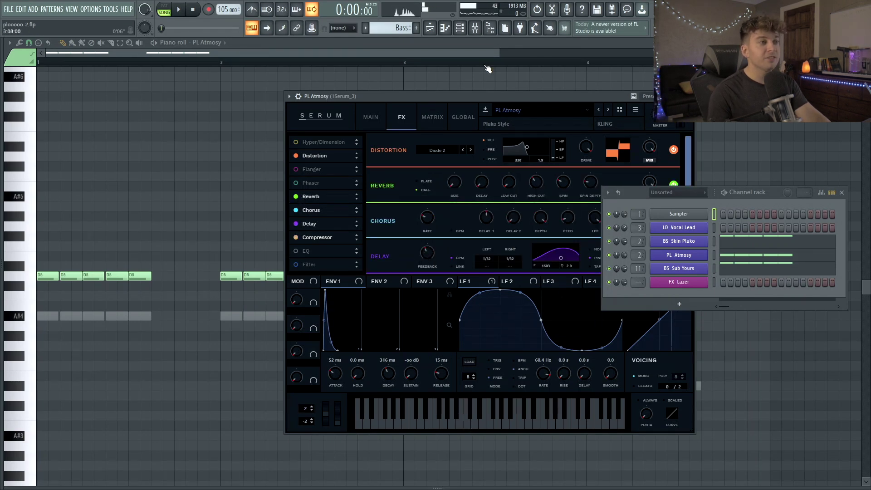
key("Escape")
key("Escape")
key("Escape")
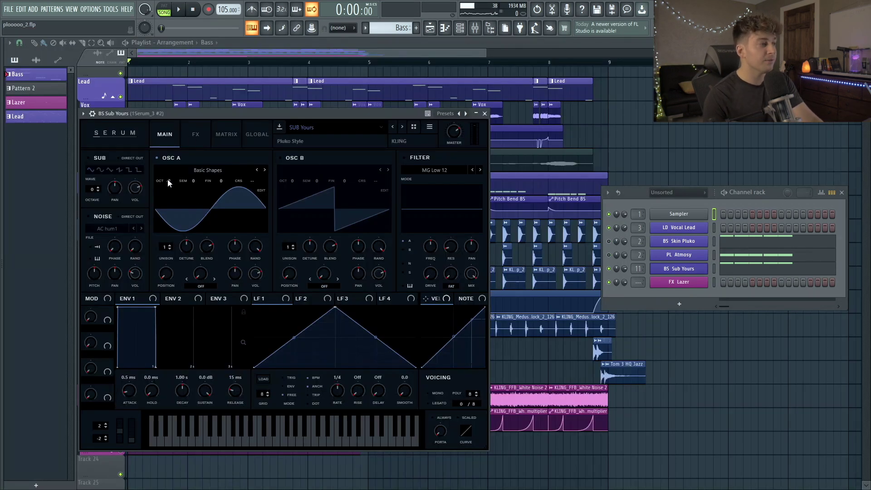
Open the effects of the BS Sub Yours patch, play it and lower the cutoff of the distortion's filter.
left_click(193, 135)
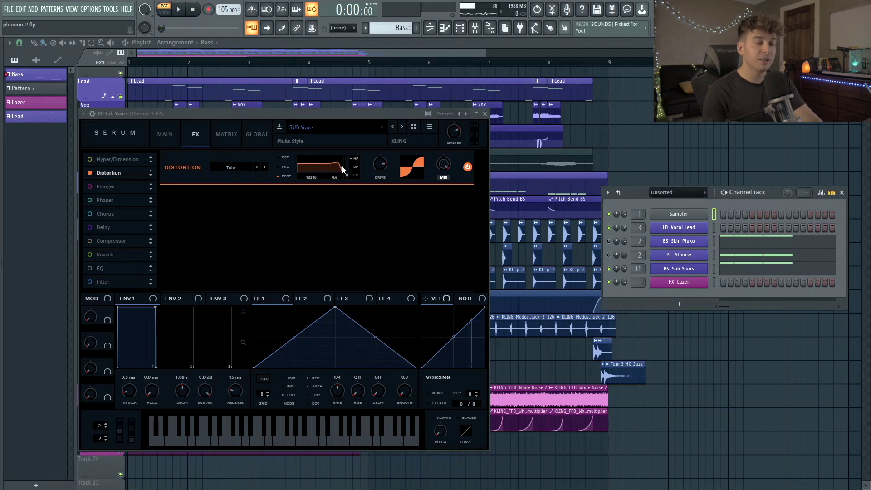
key("space")
left_click_drag(342, 166, 314, 175)
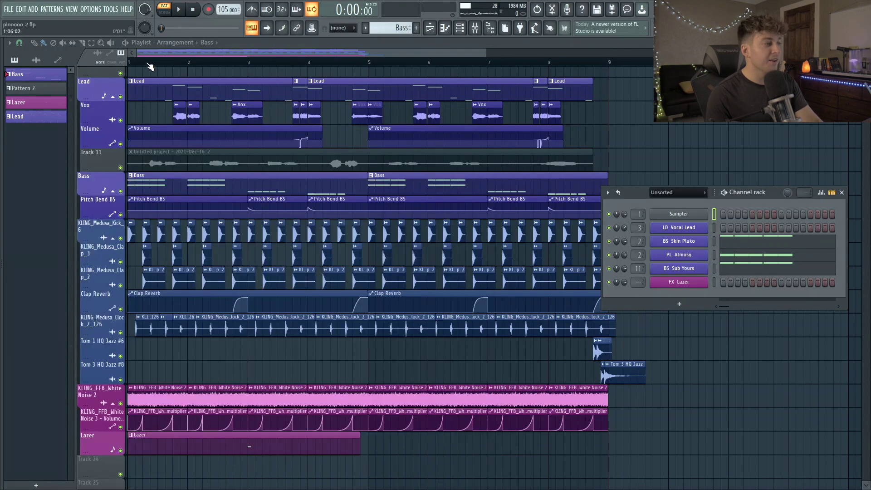
Switch playback to song mode, solo the Bass track with the drum tracks enabled, and play the arrangement.
key("l")
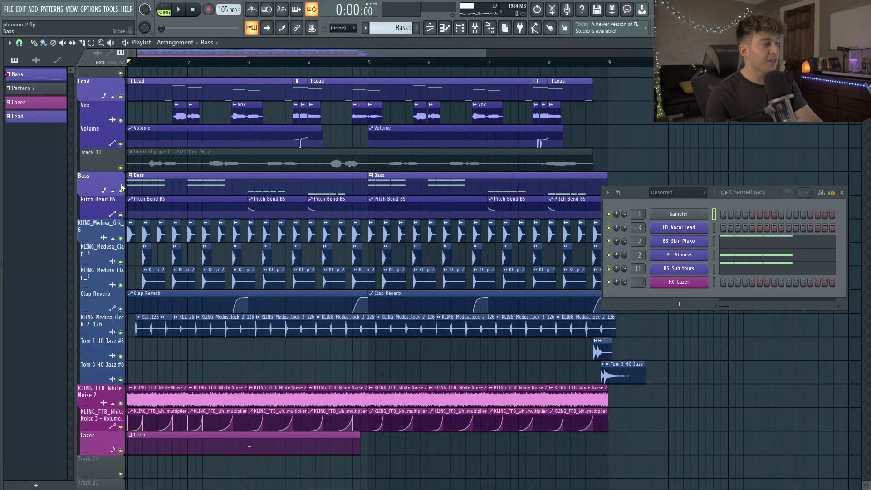
right_click(120, 191)
left_click(121, 238)
key("space")
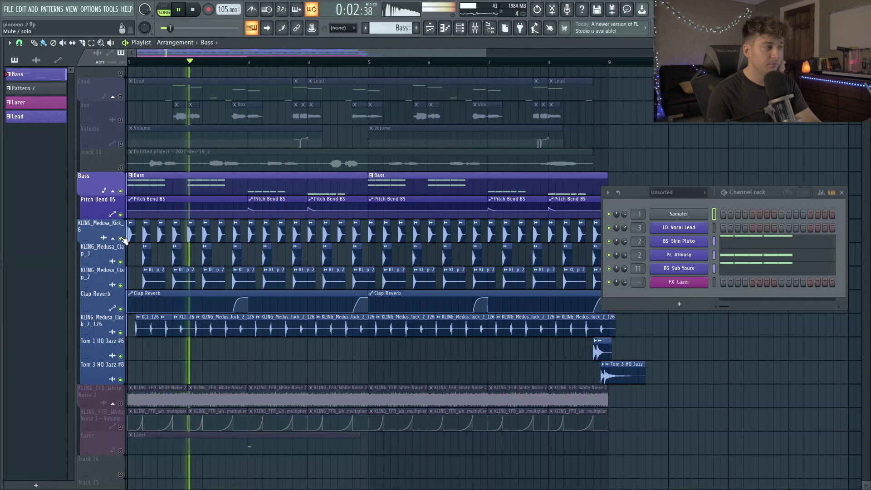
Audition only the Bass and Pitch Bend BS tracks from bar 3, and re-enable the other tracks.
right_click(121, 215)
key("space")
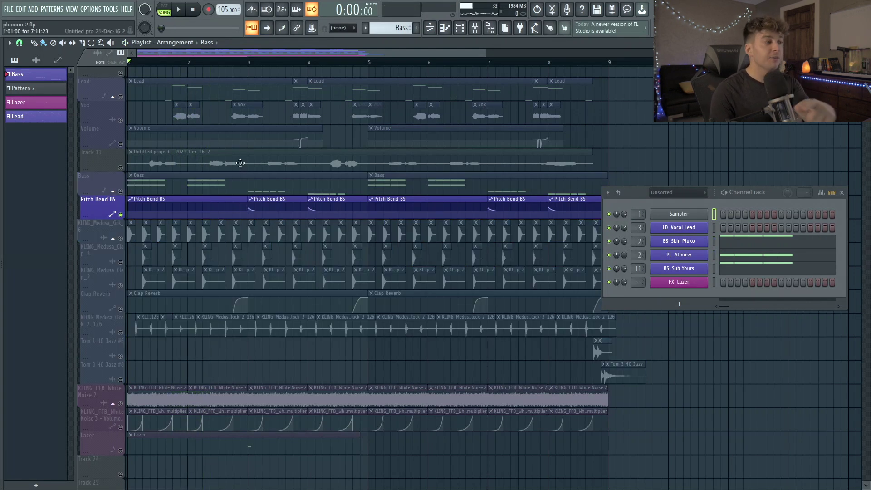
left_click(246, 67)
left_click(120, 191)
key("space")
key("space")
right_click(121, 191)
right_click(121, 191)
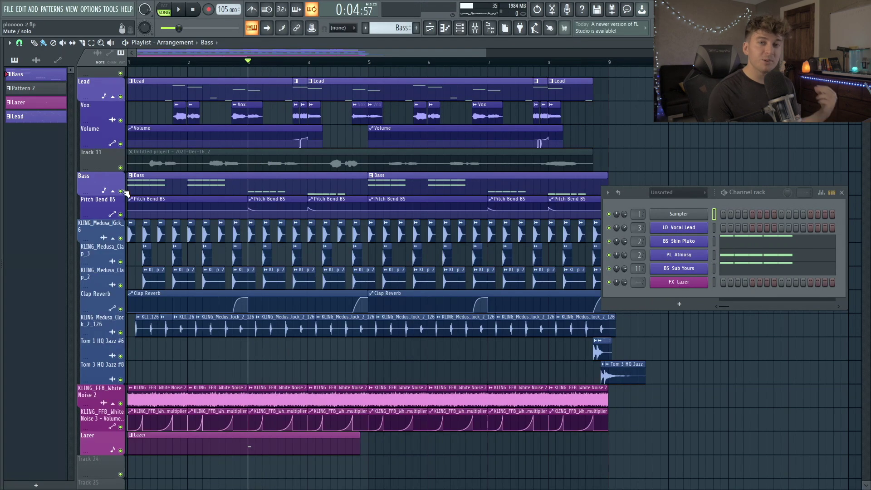
Mute the Pitch Bend BS track and play the arrangement from just before bar 3.
left_click(233, 66)
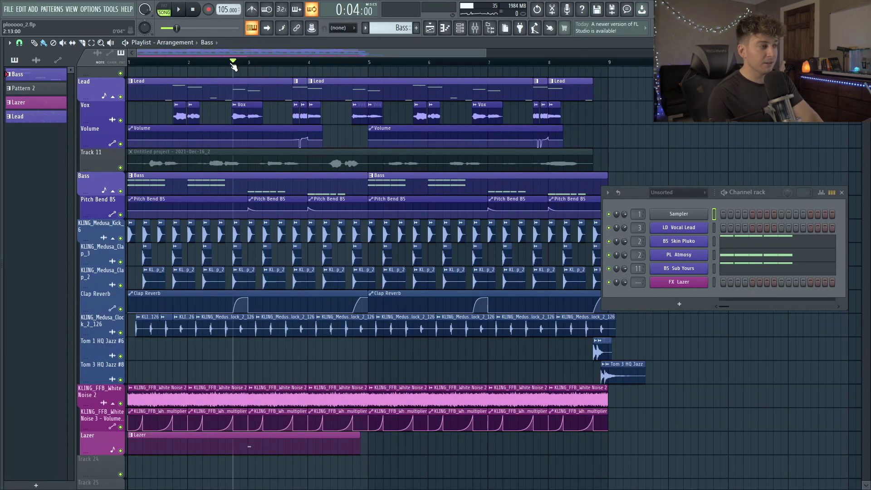
left_click(121, 214)
key("space")
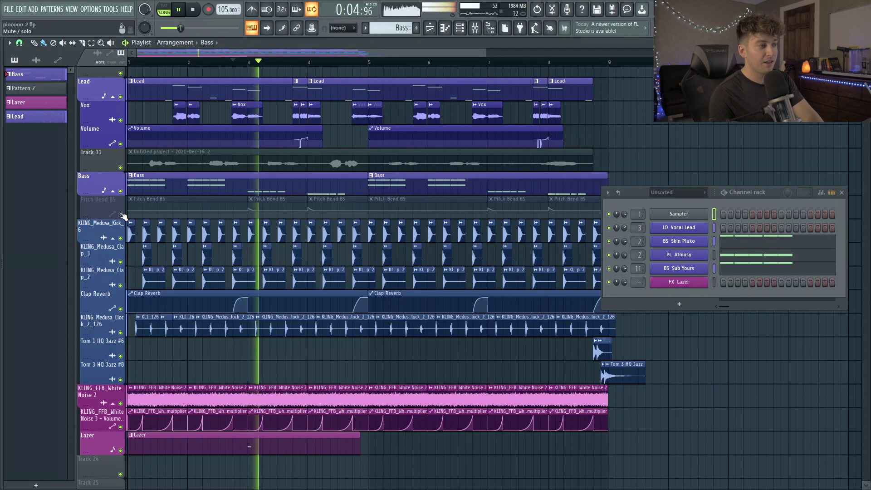
Unmute the Pitch Bend BS track and play the arrangement with the pitch bends active.
left_click(121, 214)
key("space")
key("space")
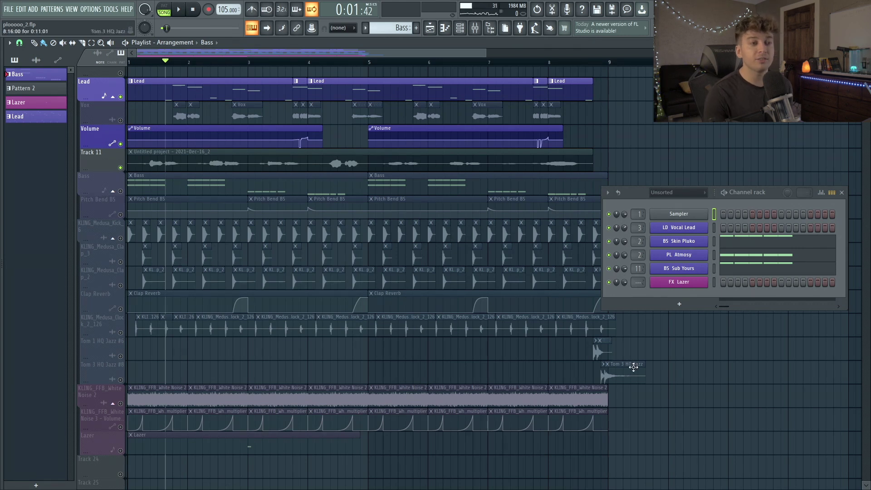
Open the LD Vocal Lead Serum patch from the channel rack and place its window over the playlist.
left_click(679, 227)
left_click_drag(62, 100, 196, 70)
left_click(177, 70)
left_click_drag(253, 69, 249, 71)
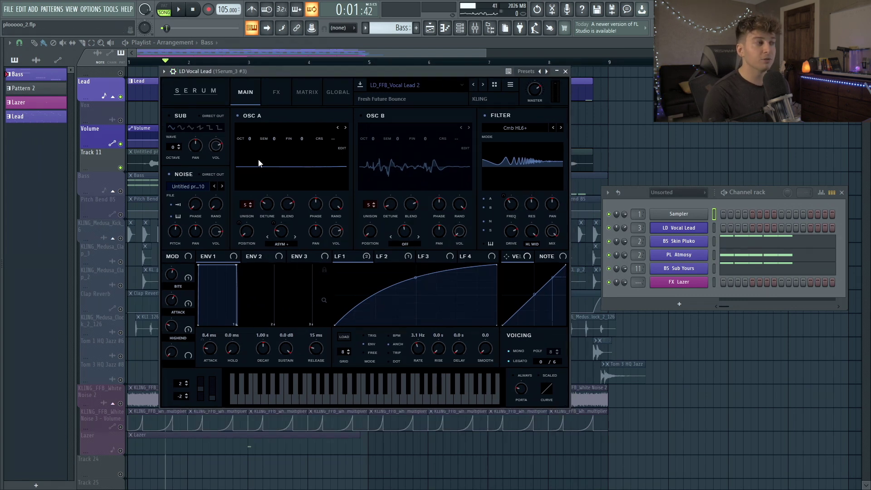
Play the LD Vocal Lead patch while switching oscillator A off and on and toggling the noise oscillator.
left_click(237, 115)
left_click(346, 399)
left_click(377, 397)
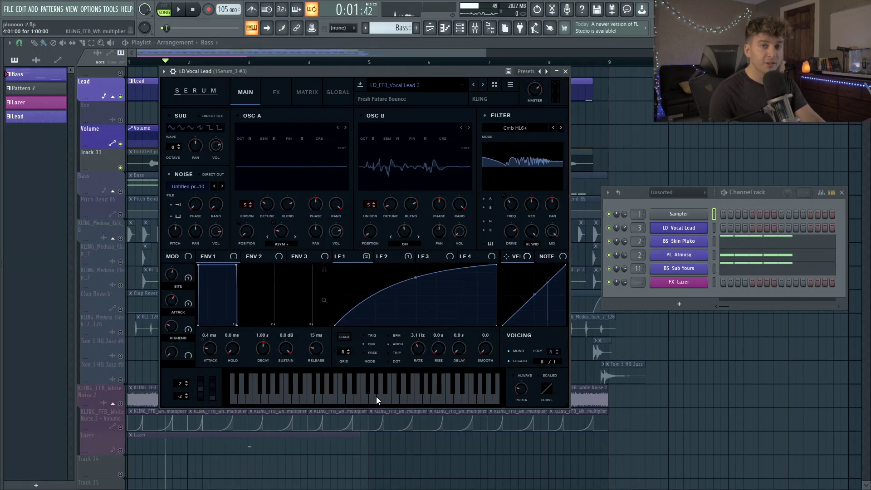
left_click(238, 115)
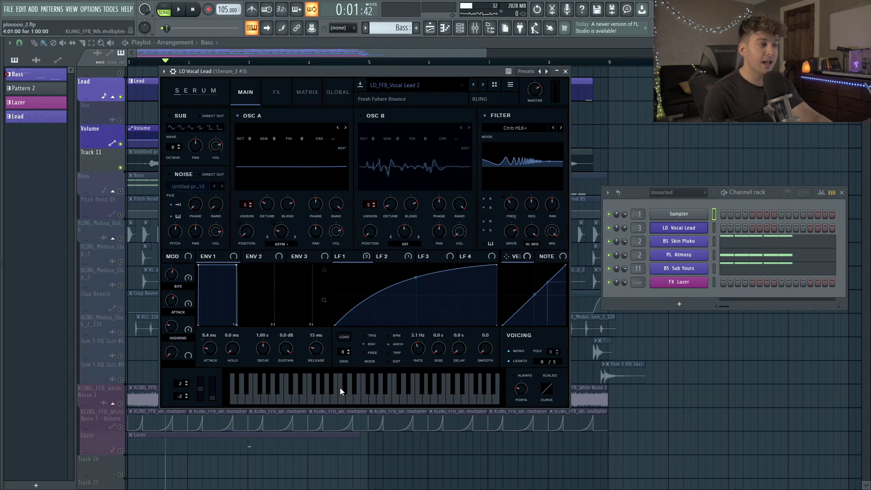
left_click(323, 385)
left_click(170, 174)
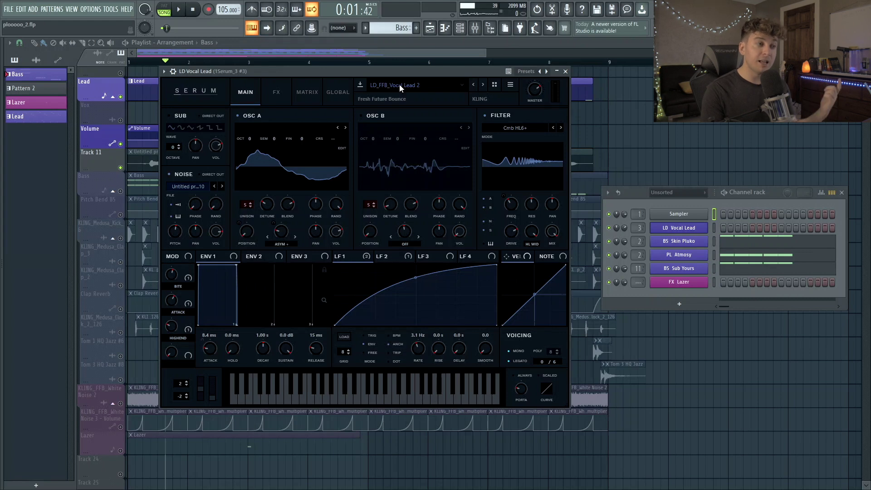
Select the LD Vocal Lead channel, examine the patch's effects chain and close the plugin window.
left_click(714, 228)
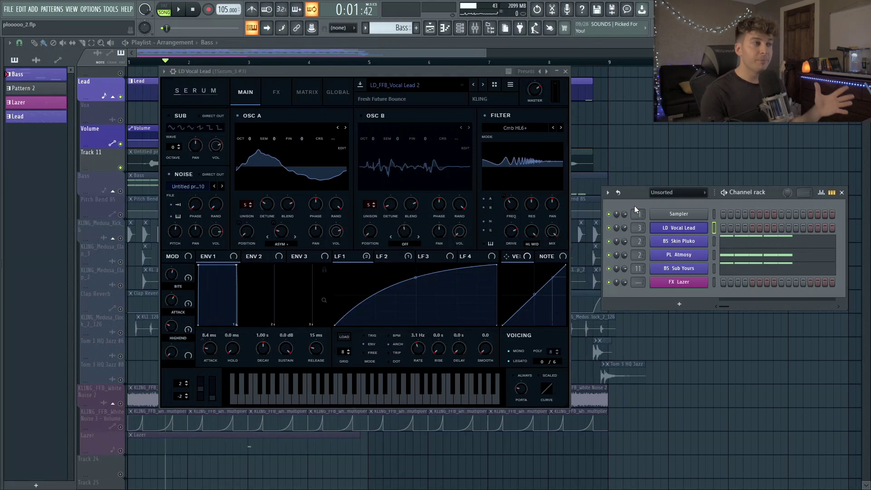
left_click(279, 92)
left_click(243, 92)
left_click(275, 96)
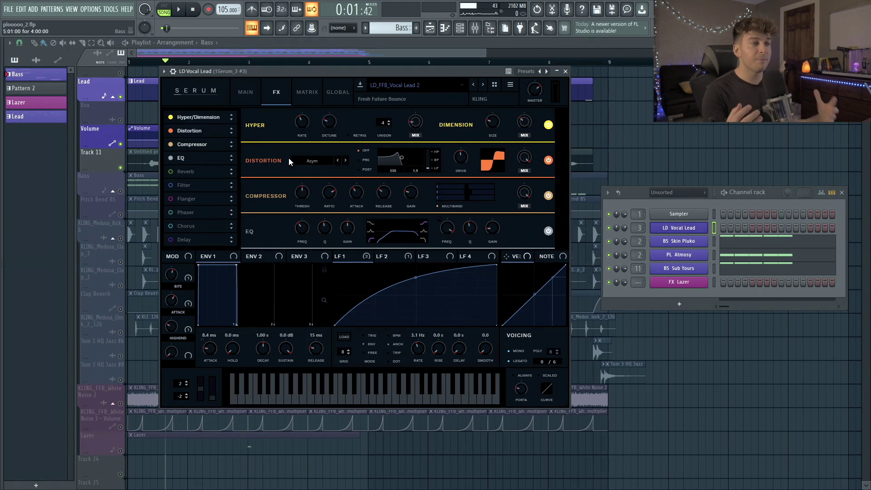
key("Escape")
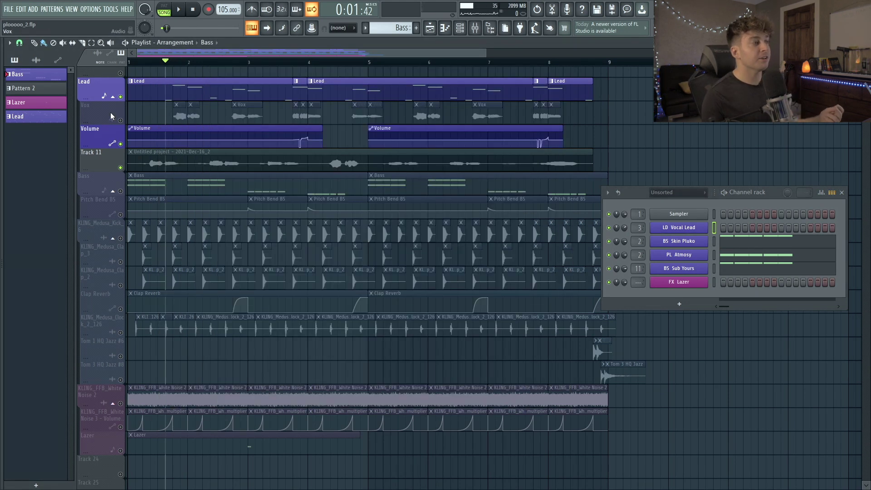
Solo the Vox track and play it, including the phrase just before bar 3.
right_click(120, 120)
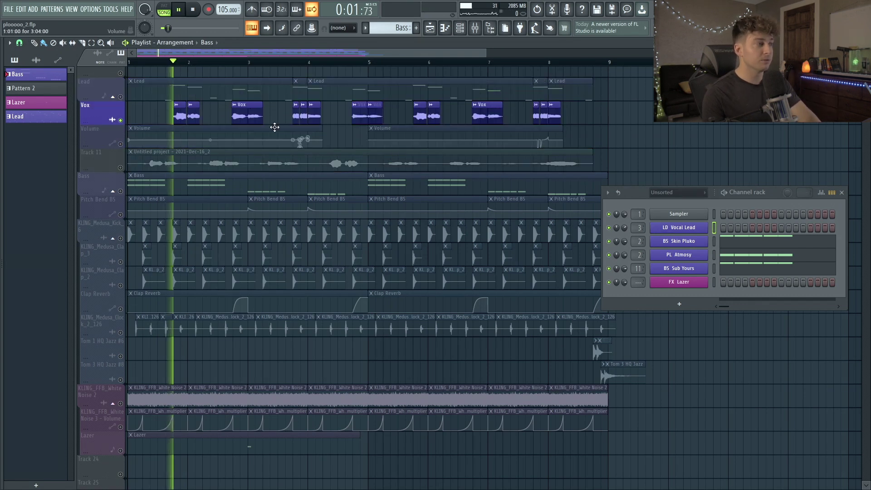
left_click(236, 65)
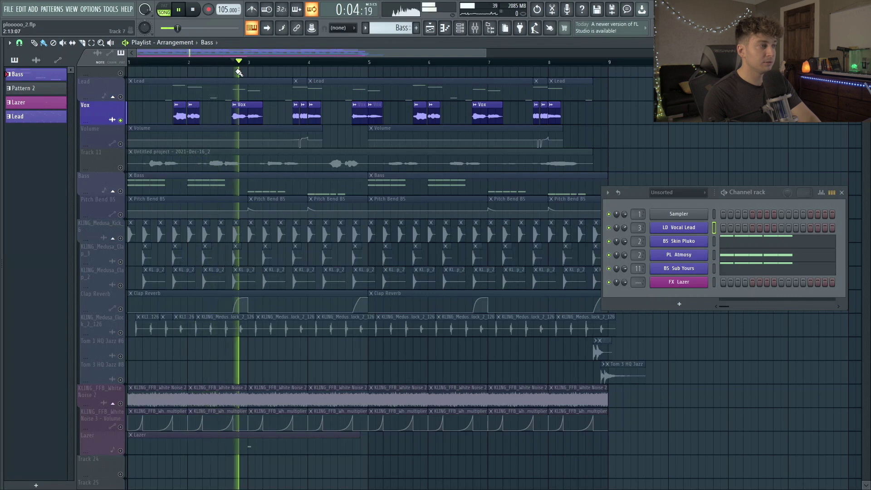
key("space")
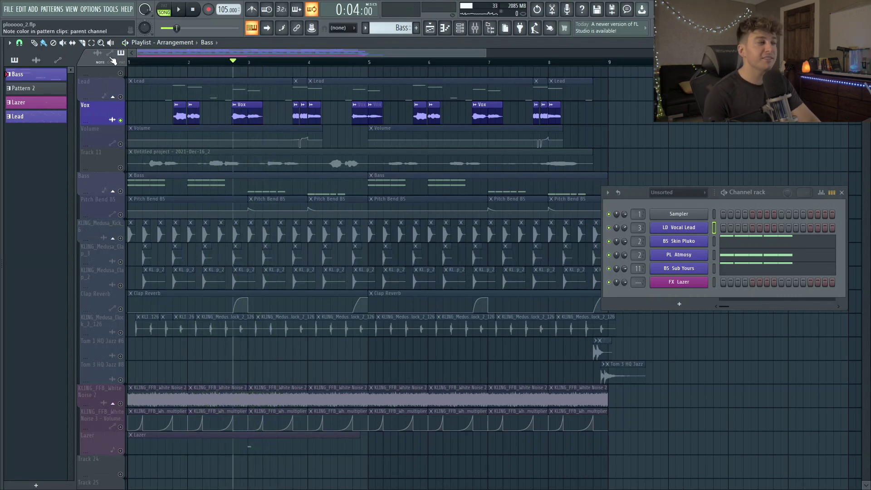
Take the Vox track out of solo and play the full arrangement from the middle of bar 1.
right_click(120, 121)
left_click(165, 64)
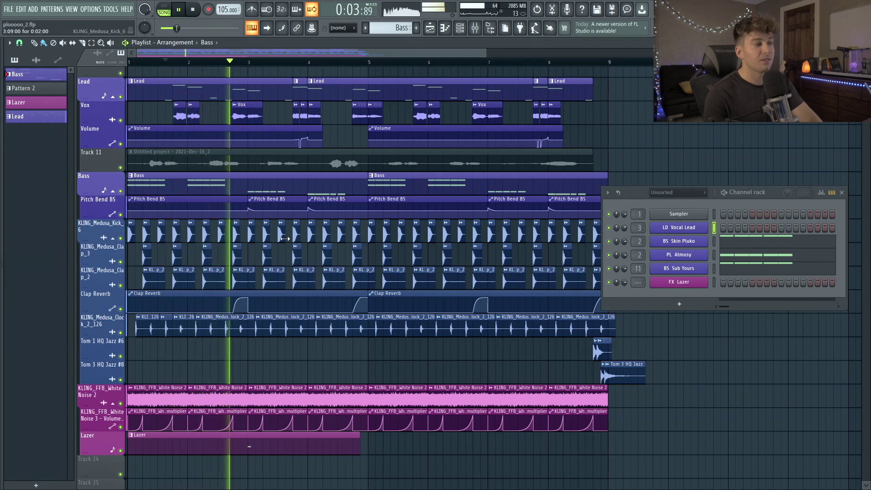
key("space")
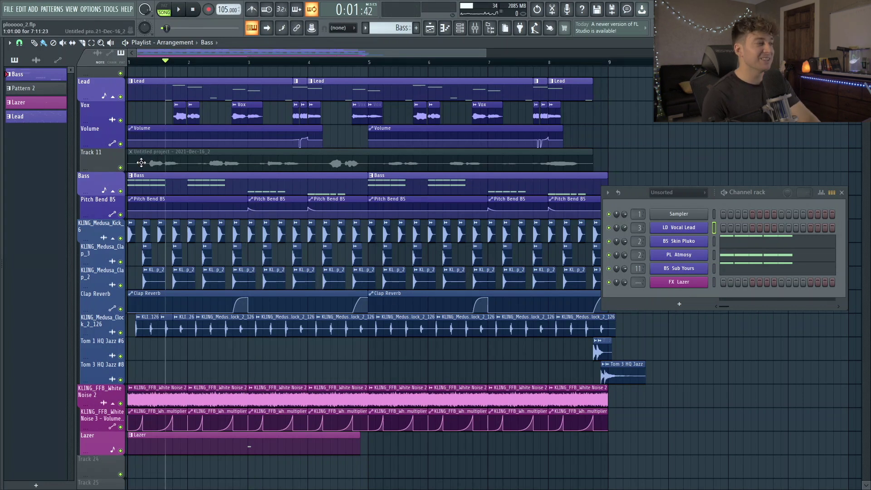
Solo Track 11 and play its recorded vocal clip from several points.
right_click(121, 167)
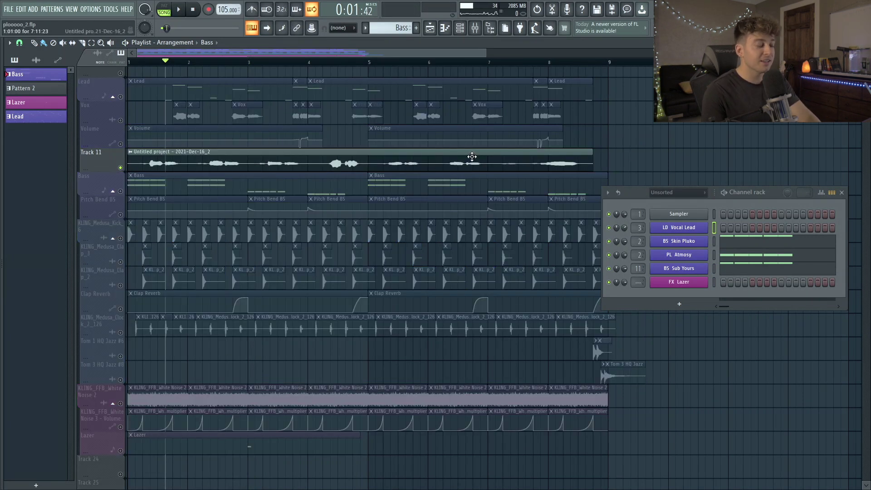
left_click(213, 63)
left_click(205, 64)
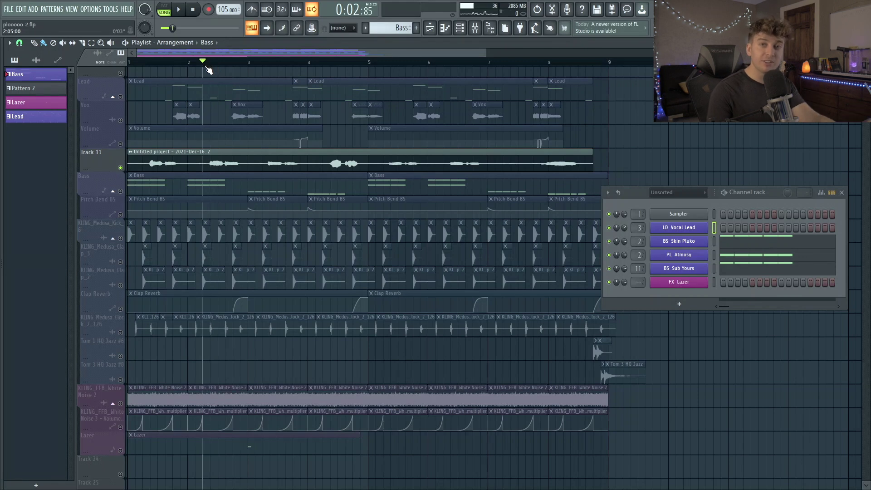
mouse_move(206, 67)
left_mouse_down()
mouse_move(215, 82)
mouse_move(205, 84)
left_mouse_up()
key("space")
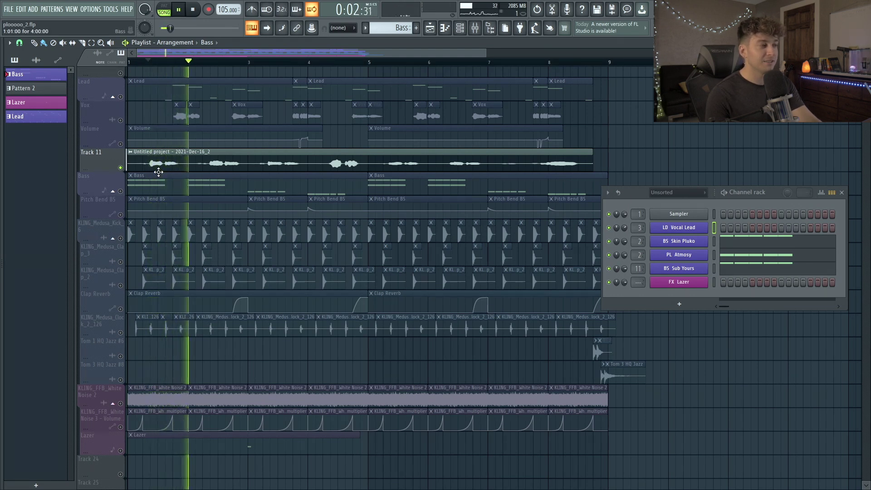
left_click(329, 63)
key("space")
Enable the Lead, Vox and Volume tracks, mute Track 11, and set playback just before bar 4 to audition them.
left_click(120, 120, "shift")
left_click(294, 63)
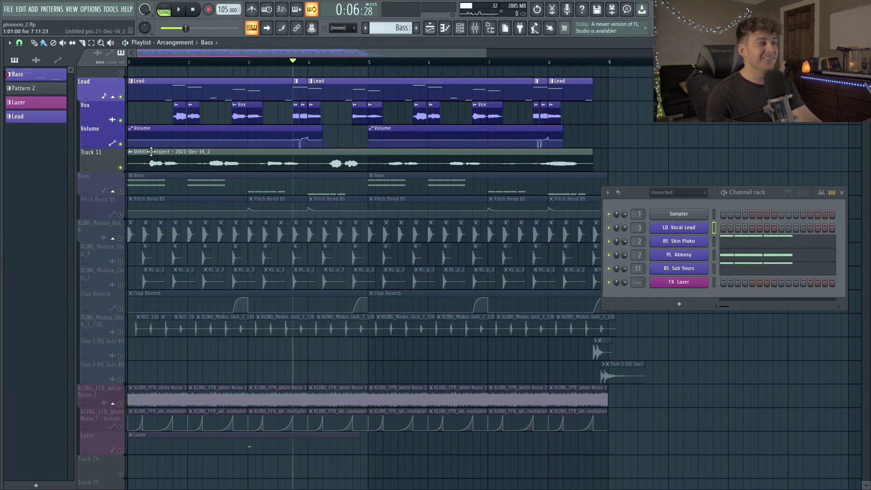
left_click(120, 167)
key("space")
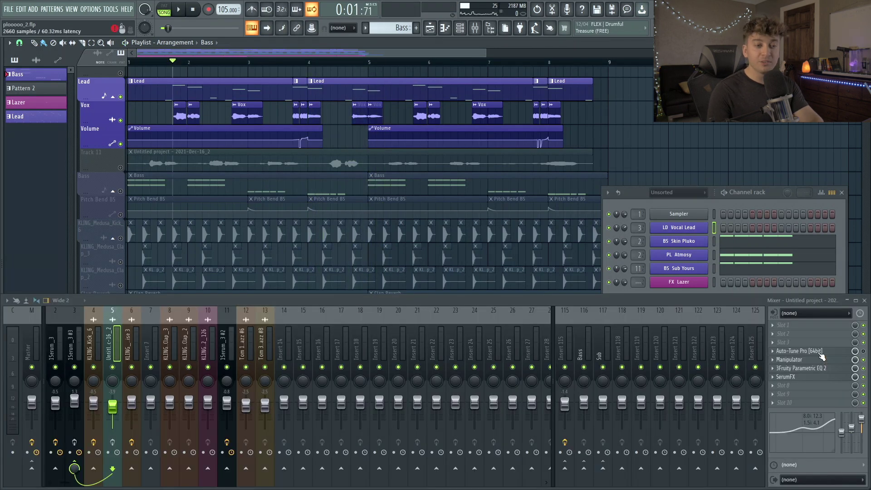
Examine the vocal recording's pitch graph in Auto-Tune Pro on its mixer track and audition the vocals.
left_click(819, 353)
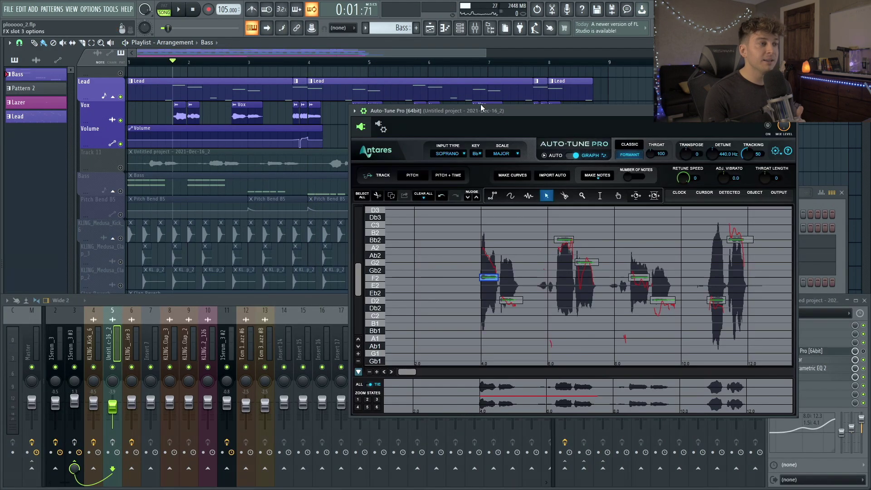
left_click_drag(412, 93, 412, 73)
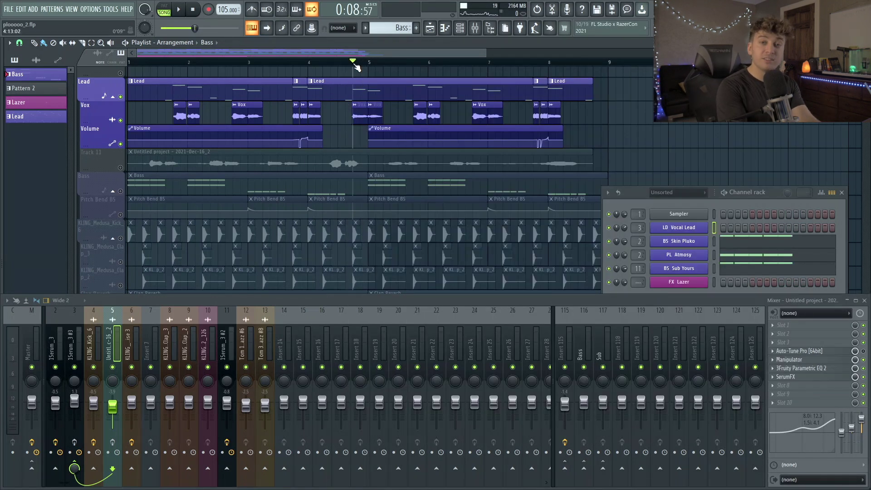
key("space")
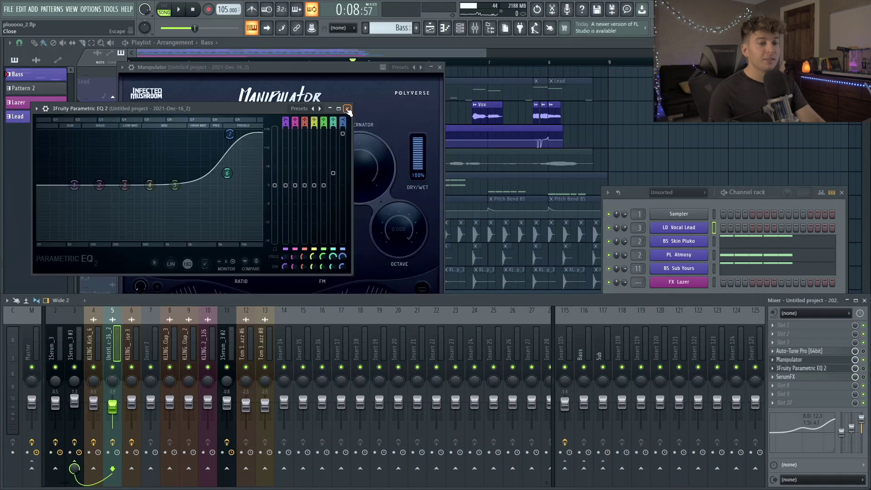
Close the vocal's Fruity Parametric EQ 2 window and play the vocals with Manipulator on view.
left_click(349, 110)
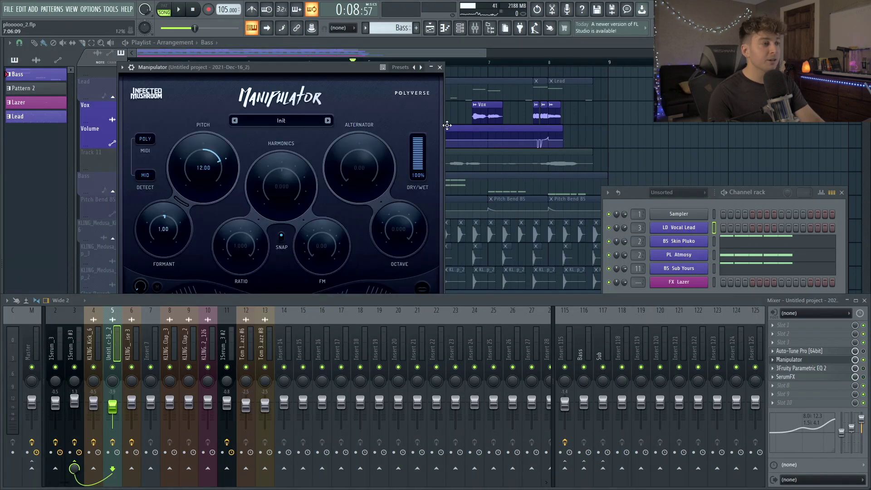
key("space")
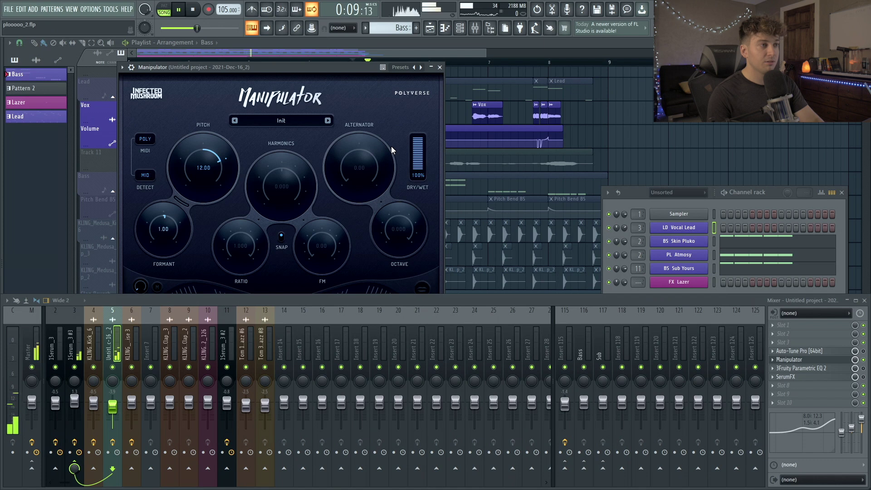
key("space")
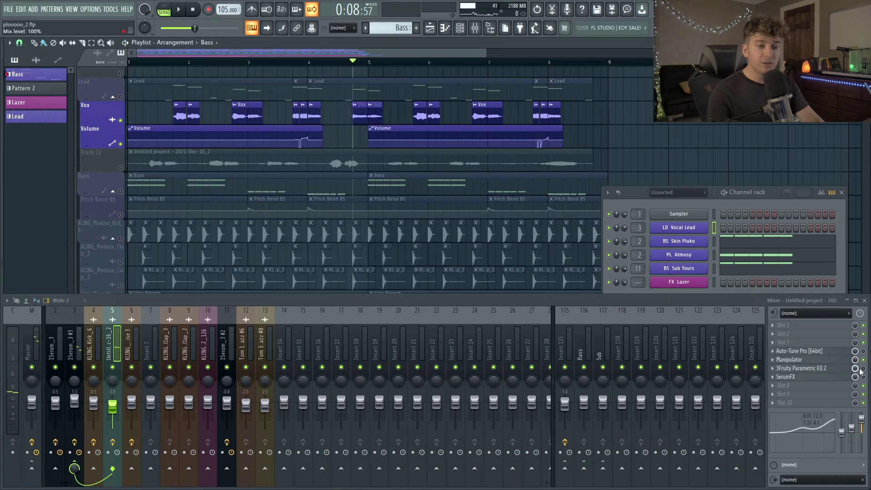
Switch the vocal's Fruity Parametric EQ 2 back on, show its curve and play the vocals through it.
left_click(863, 368)
left_click(825, 370)
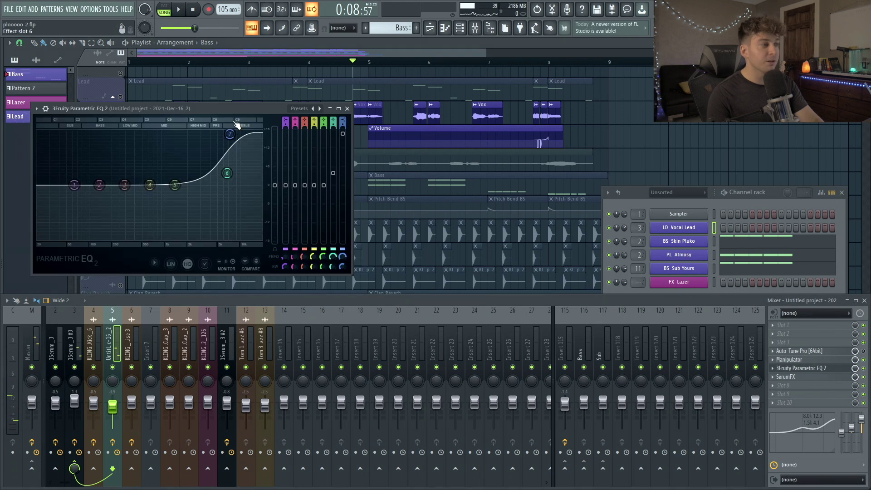
key("space")
left_click_drag(259, 105, 500, 90)
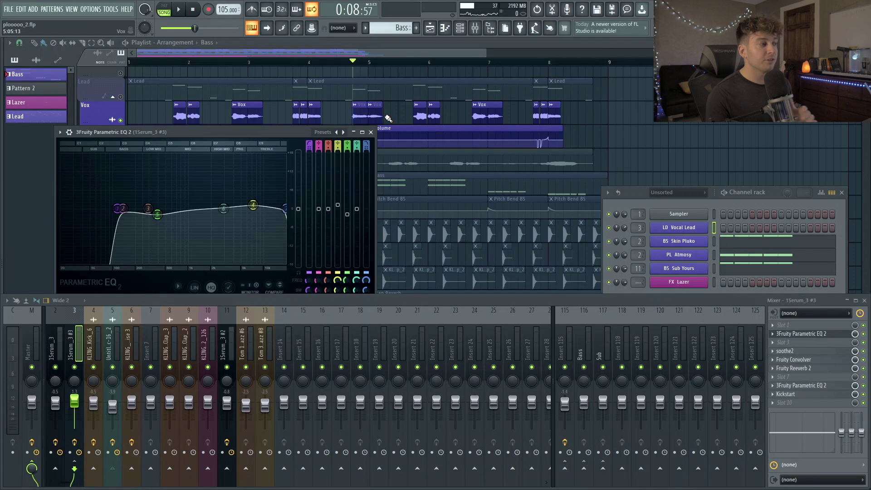
Close the EQ window of the 1Serum_3 #3 mixer track, open its soothe2 plugin and play the vocals.
left_click(802, 335)
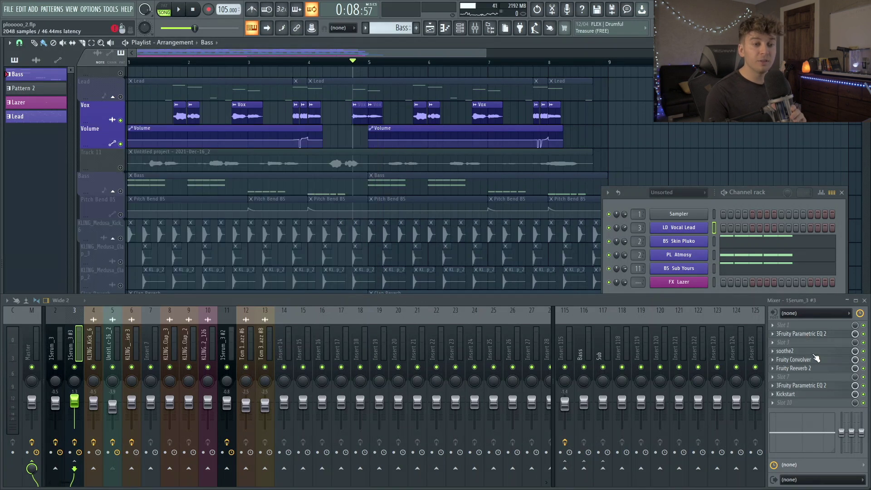
left_click(812, 352)
left_click(864, 300)
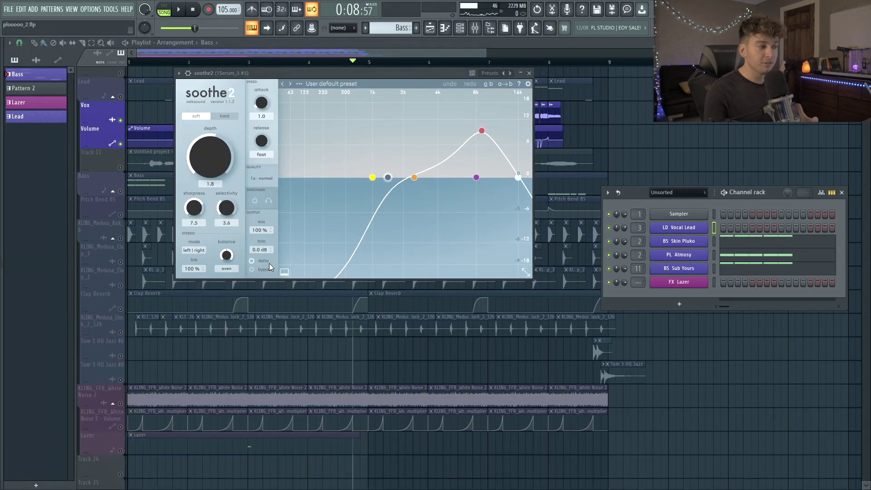
key("space")
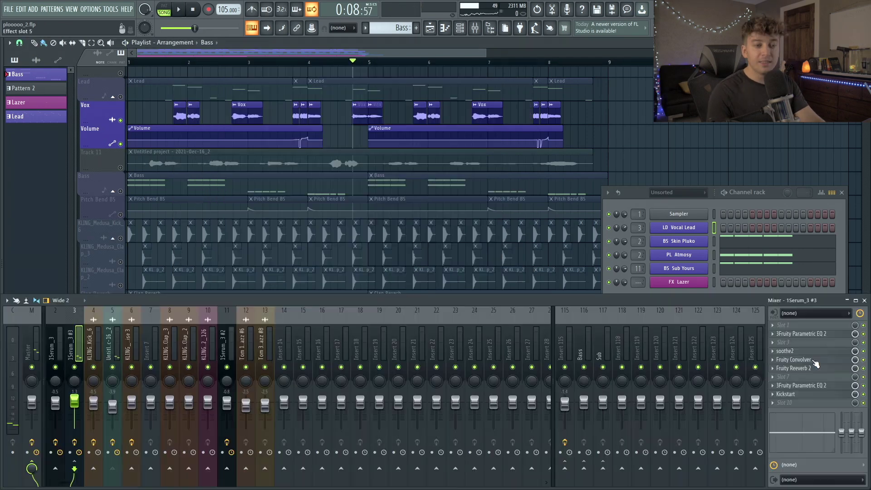
Open Fruity Convolver and Fruity Reeverb 2 on the 1Serum_3 #3 mixer track, arrange them side by side and audition the vocals.
left_click(794, 359)
left_click(799, 368)
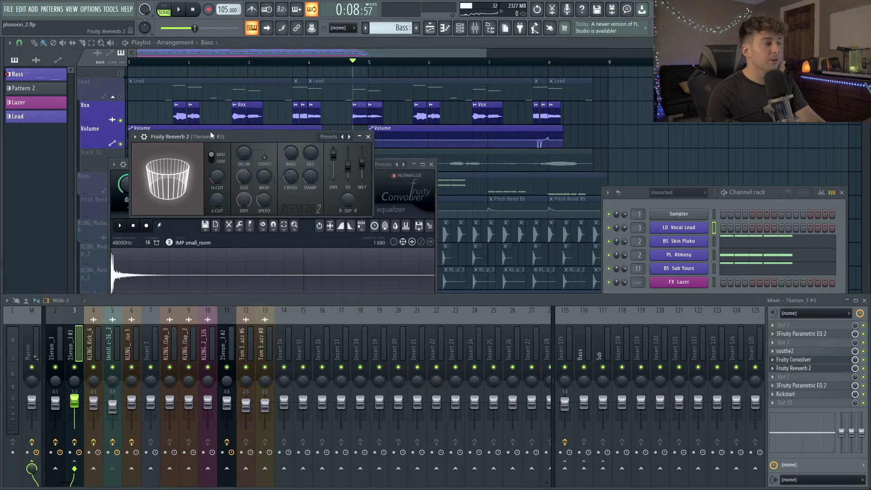
left_click_drag(211, 136, 426, 115)
left_click_drag(227, 163, 131, 105)
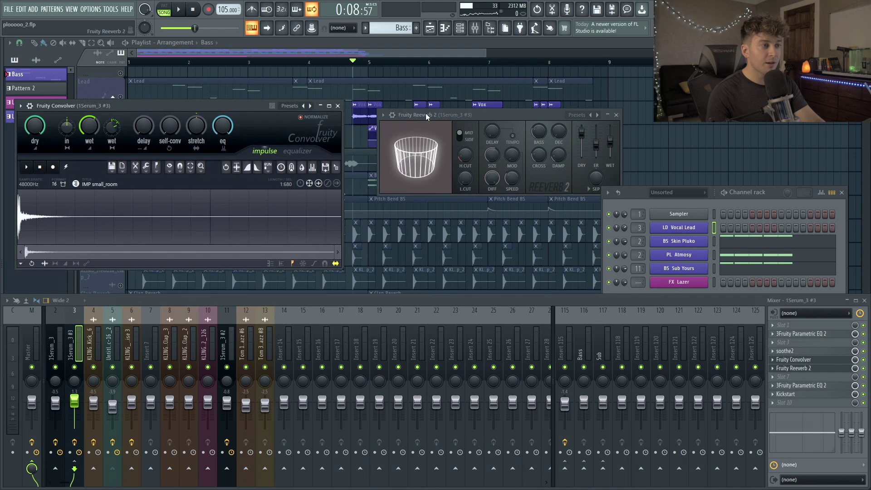
left_click_drag(426, 115, 431, 117)
key("space")
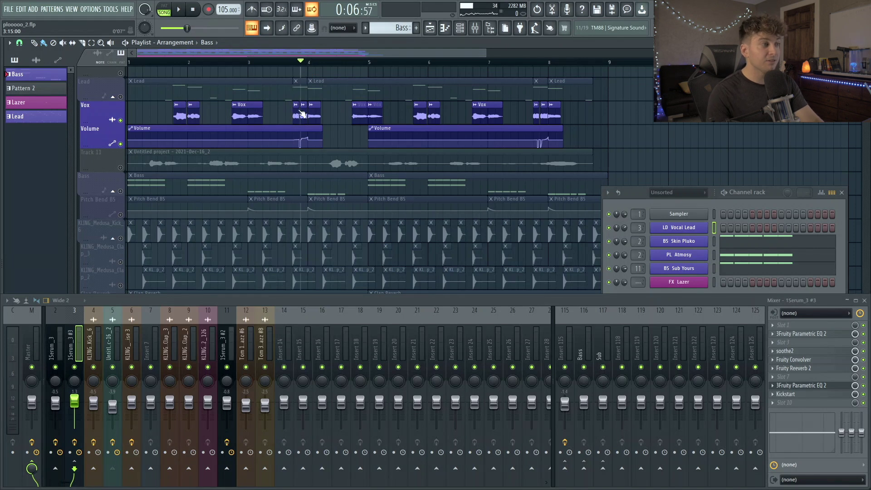
Play the vocals through the Volume dip before bar 4 and move the playback position to the dip before bar 8.
key("space")
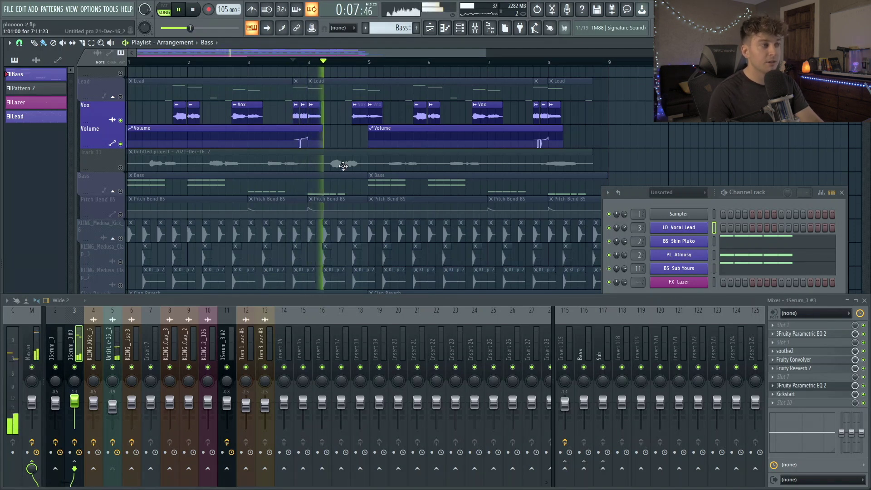
key("space")
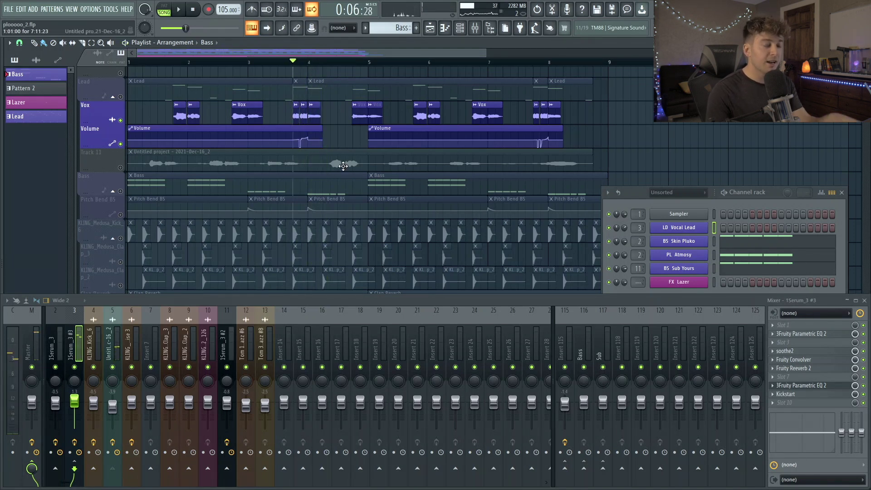
left_click(534, 63)
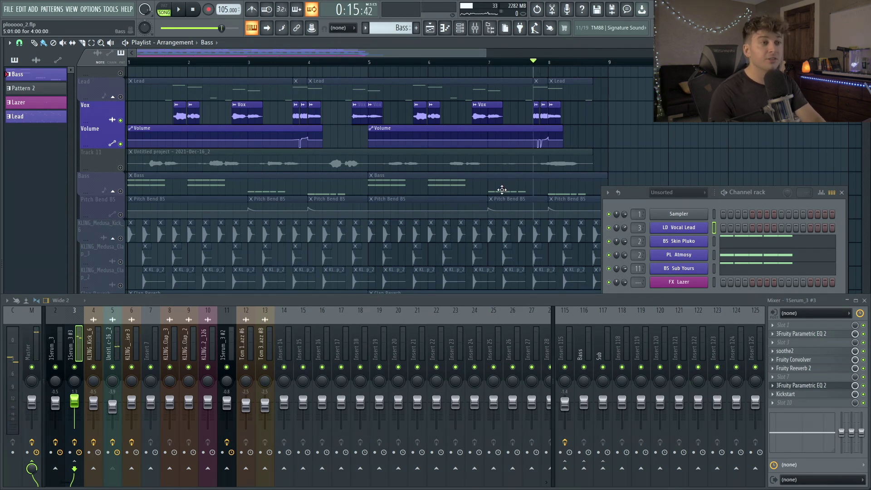
Unmute the Lead track and audition it layered with the Vox clips and Volume automation.
left_click_drag(503, 185, 636, 109)
key("space")
scroll(254, 177, "down", 2)
left_click(121, 151)
key("space")
key("space")
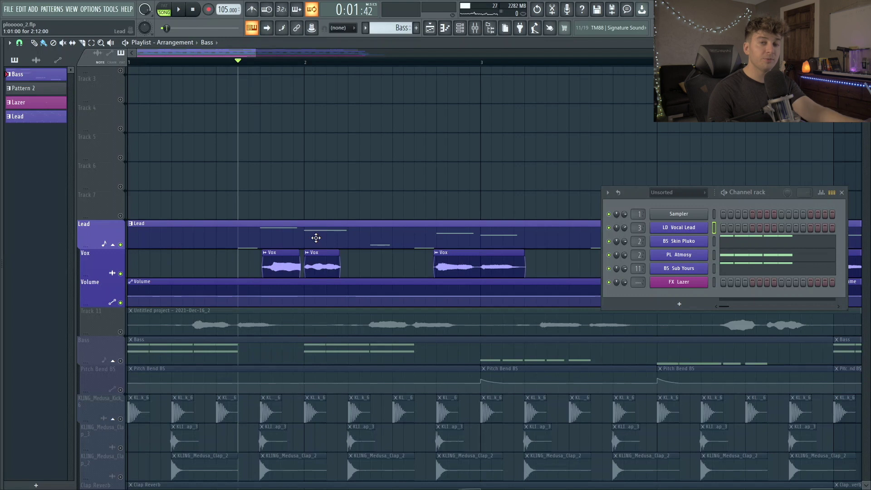
key("space")
key("space")
key("space")
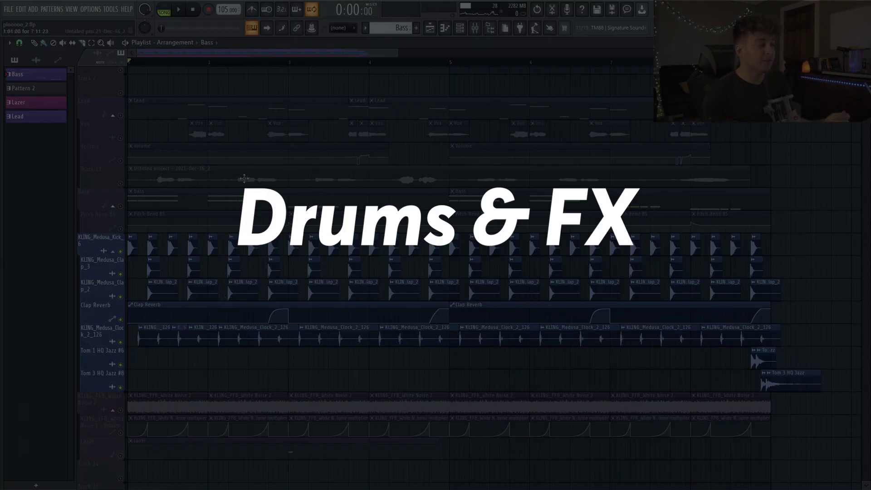
Play the drum group, isolate the two Medusa clap tracks with Clap Reverb and audition the reverb rise before bar 3.
key("space")
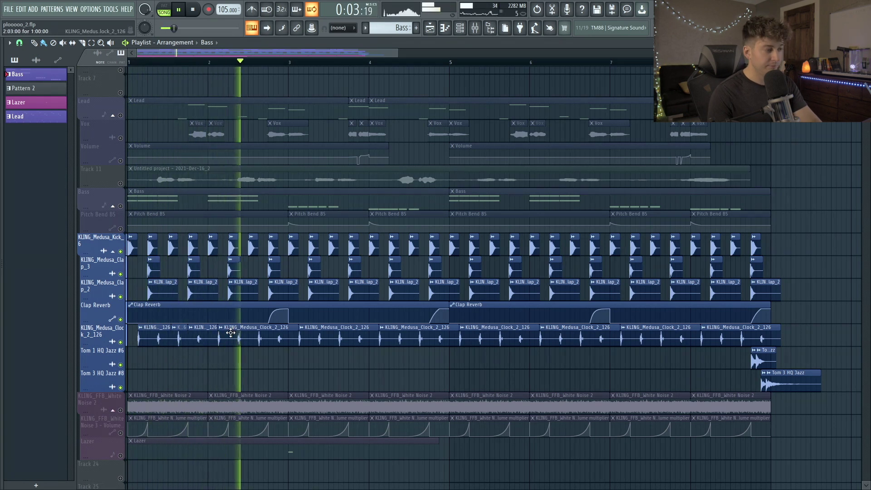
key("space")
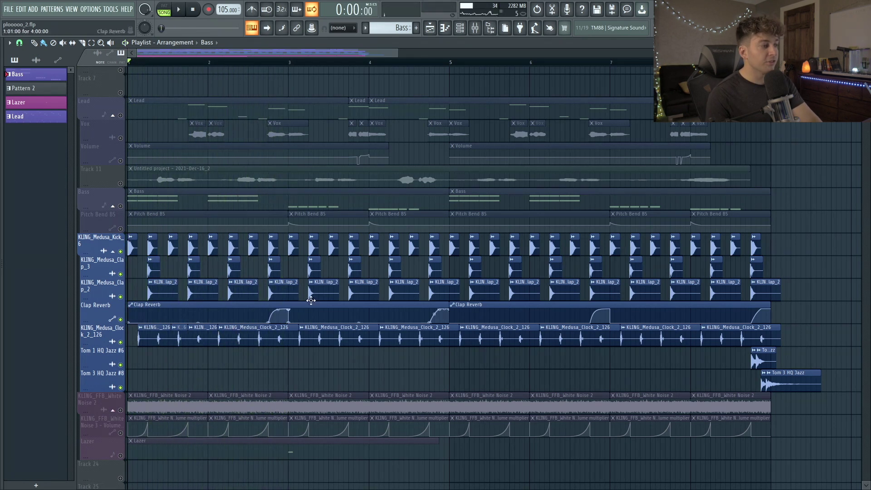
right_click(120, 296)
left_click(120, 274)
left_click(121, 320)
left_click(258, 60)
left_click_drag(218, 414, 419, 235)
key("space")
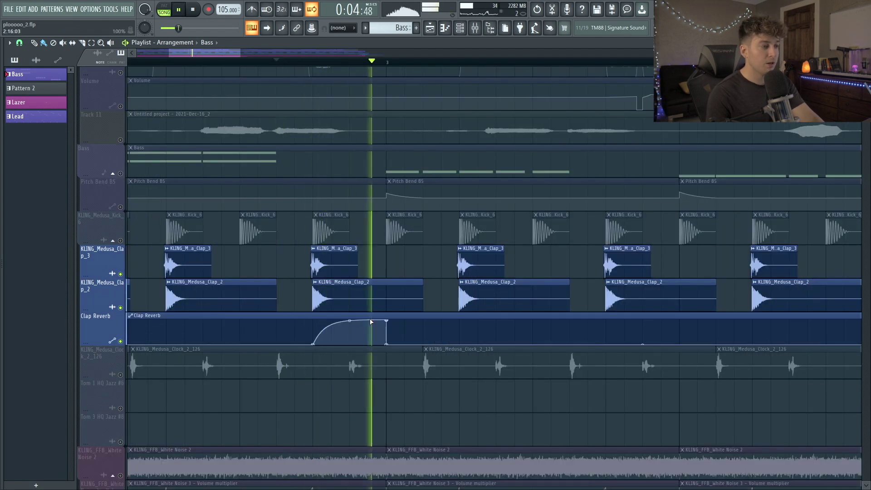
key("space")
Solo the KLING_Medusa_Kick_6 track, play it from the start and re-enable the other drum tracks.
right_click(120, 241)
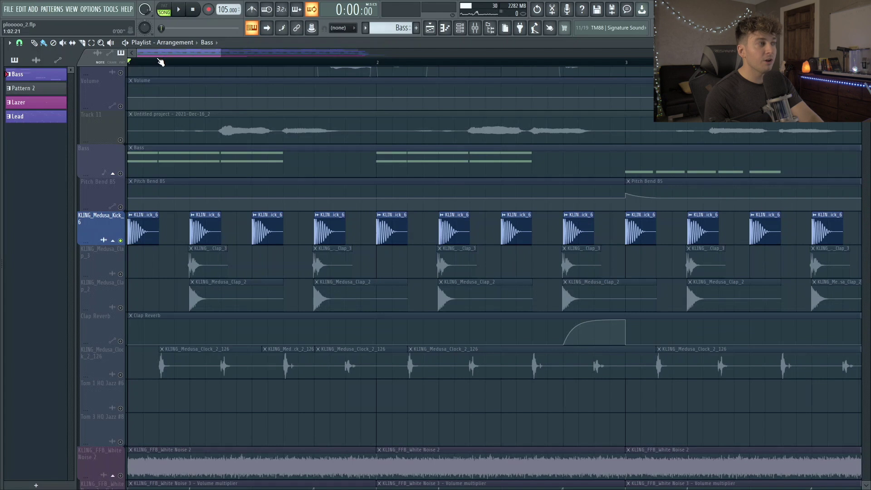
key("space")
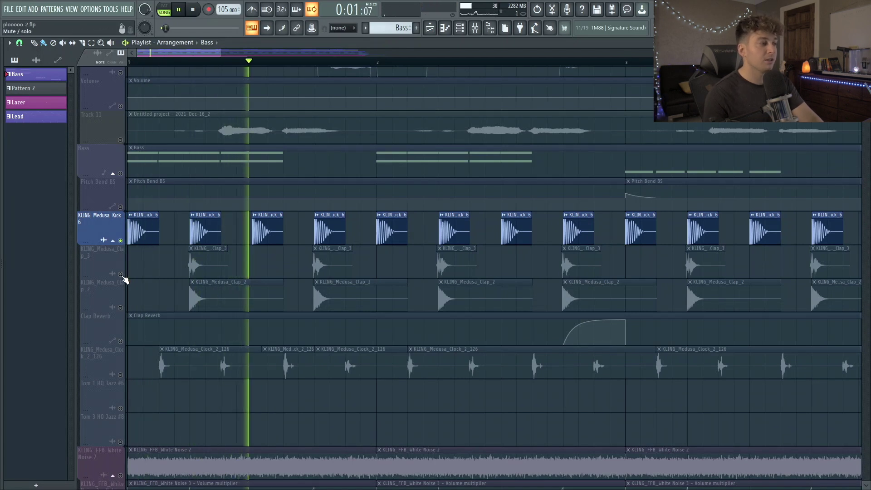
left_click(120, 308, "shift")
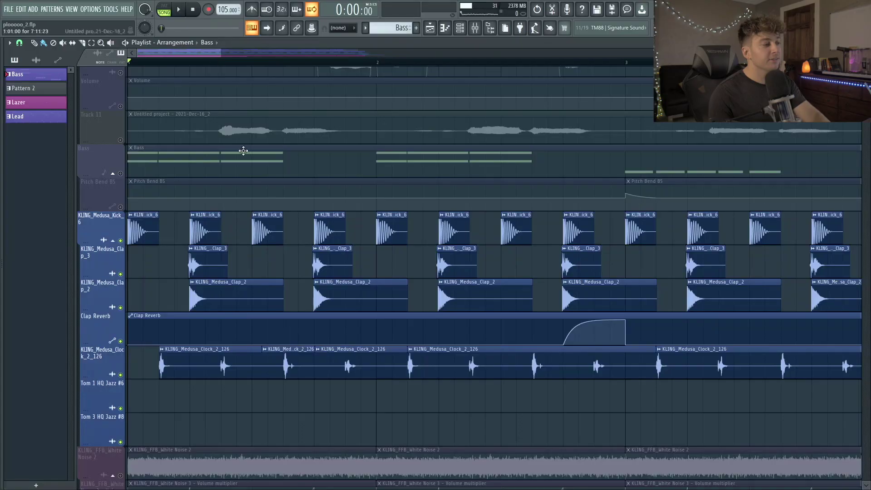
Show the whole drum arrangement and play it, including together with the White Noise 2 and Lazer FX tracks.
left_click_drag(220, 53, 399, 53)
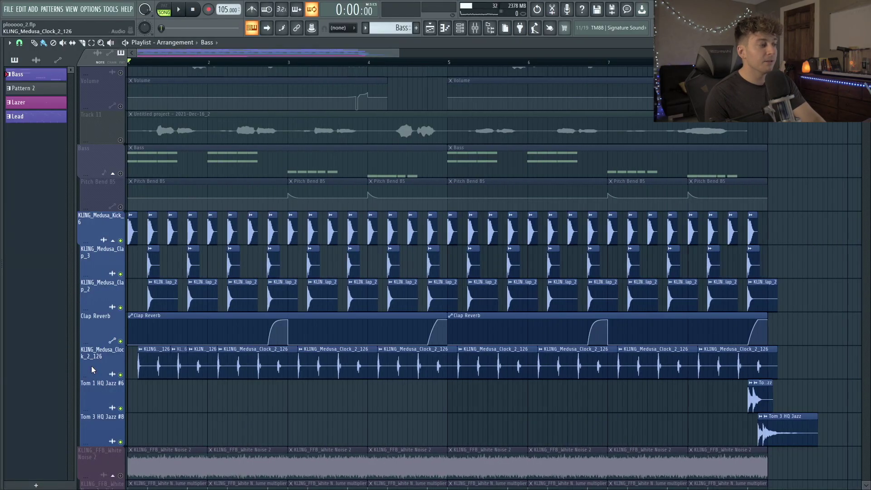
key("space")
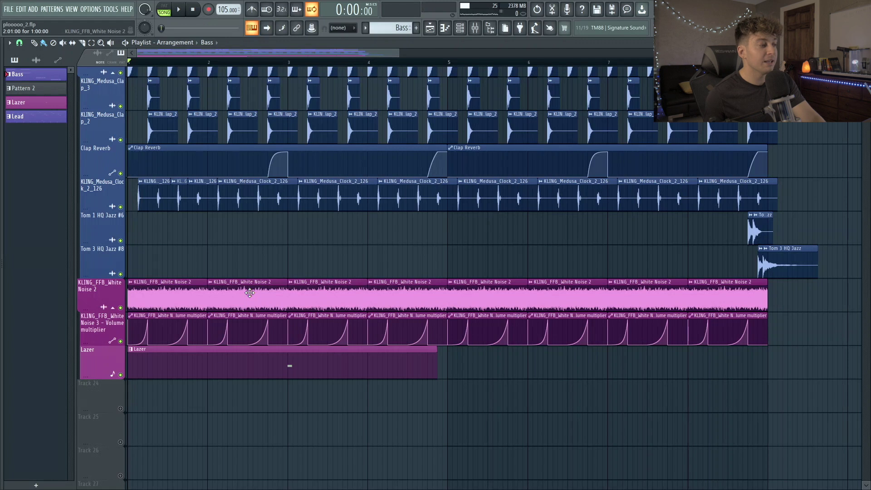
key("space")
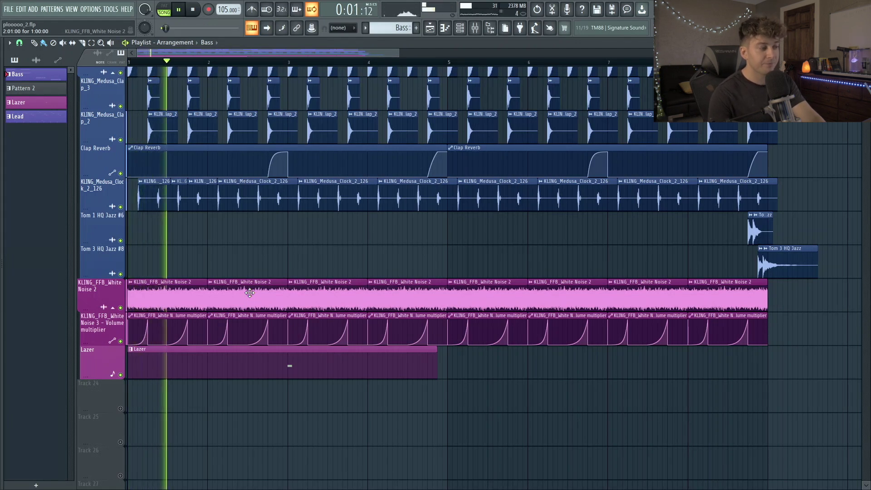
key("space")
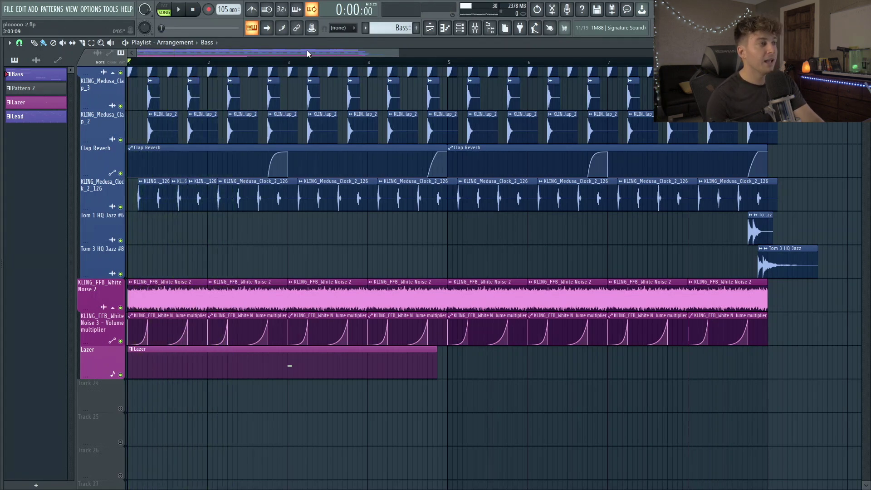
Move the playback position to just before bar 3, solo the Lazer track and play its effect.
left_click_drag(288, 60, 283, 61)
key("space")
key("space")
left_click(122, 375, "ctrl")
key("space")
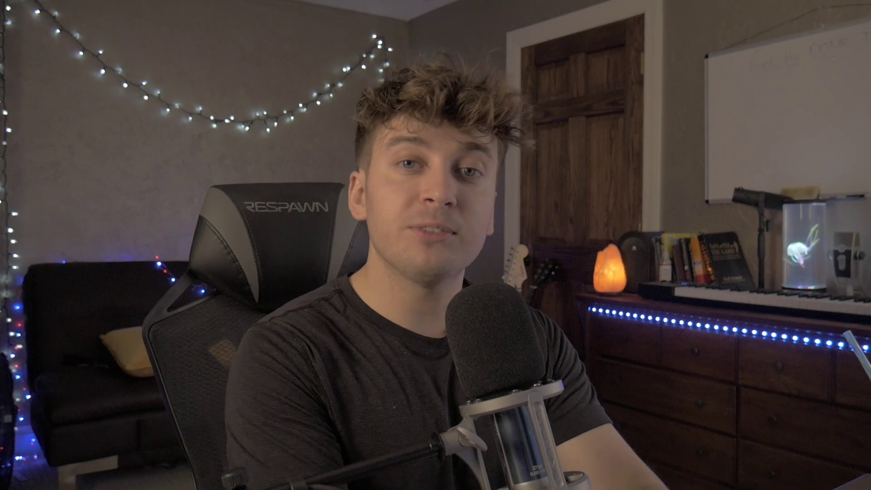